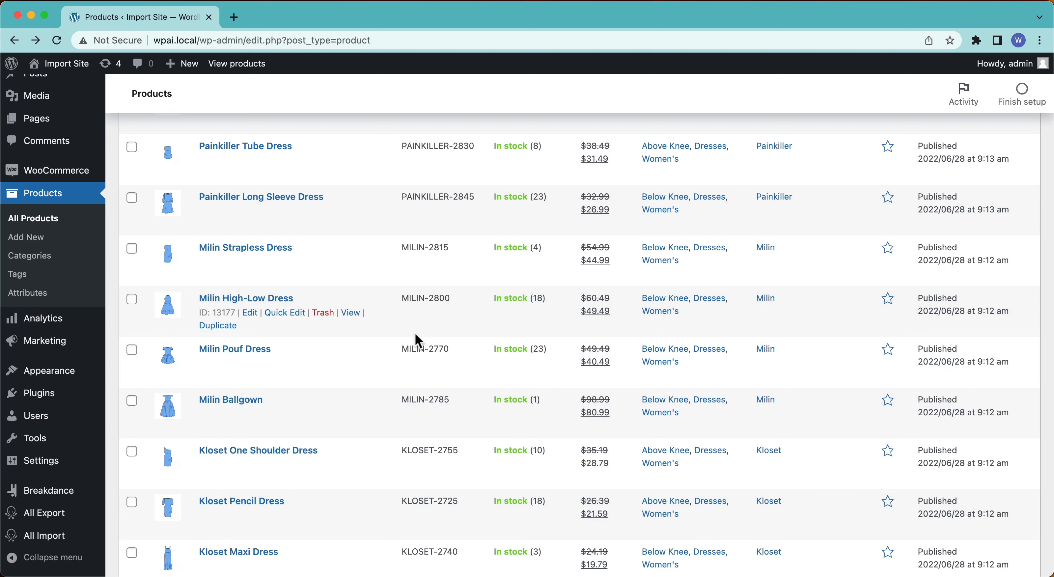
# - Start a new export in WP All Export, choose WooCommerce Products as the post type, and check the number of products
pyautogui.moveTo(68, 523)
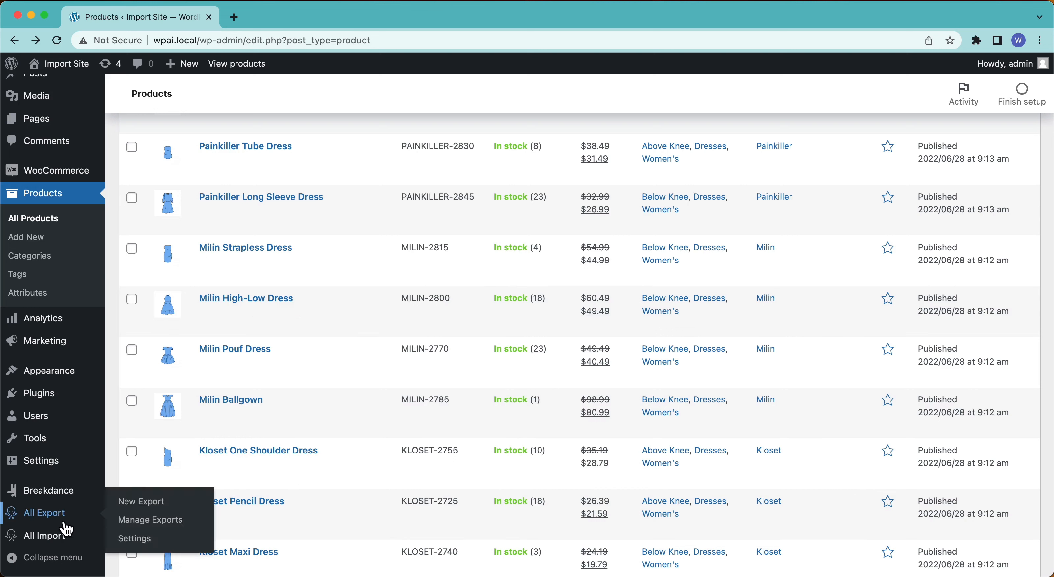
pyautogui.click(143, 502)
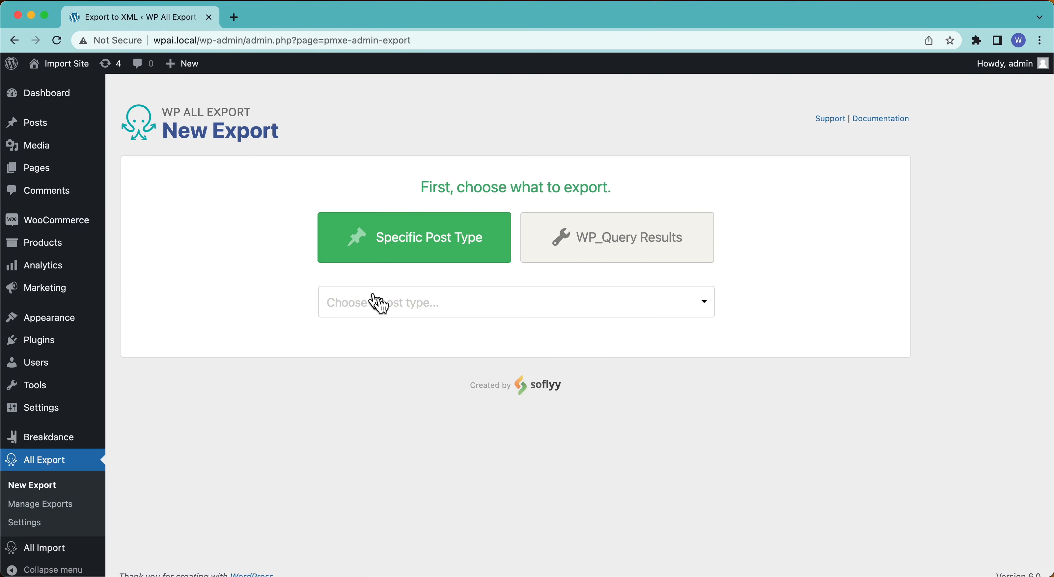
pyautogui.click(384, 314)
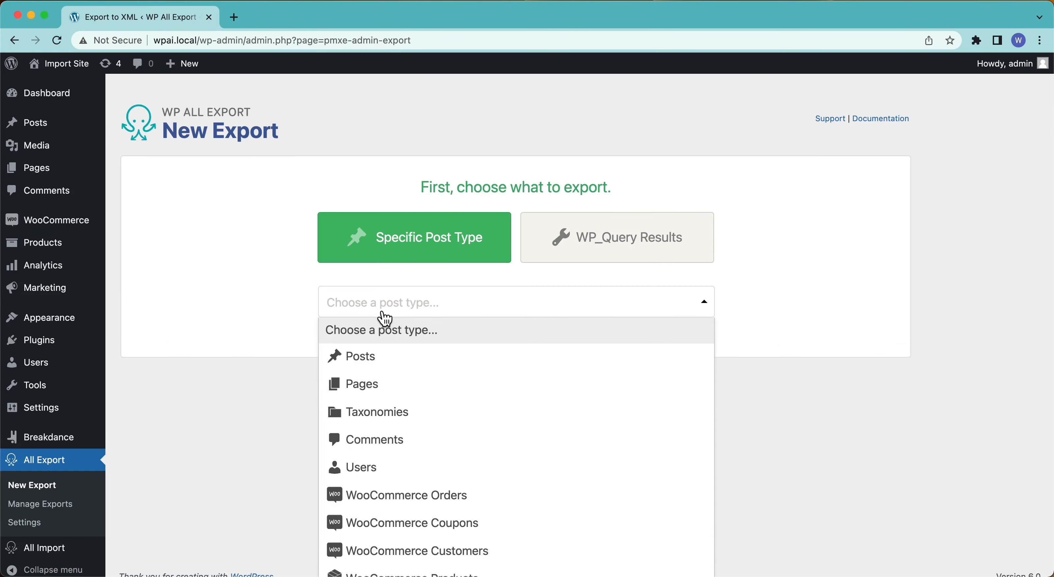
pyautogui.scroll(-2, 405, 543)
pyautogui.click(408, 536)
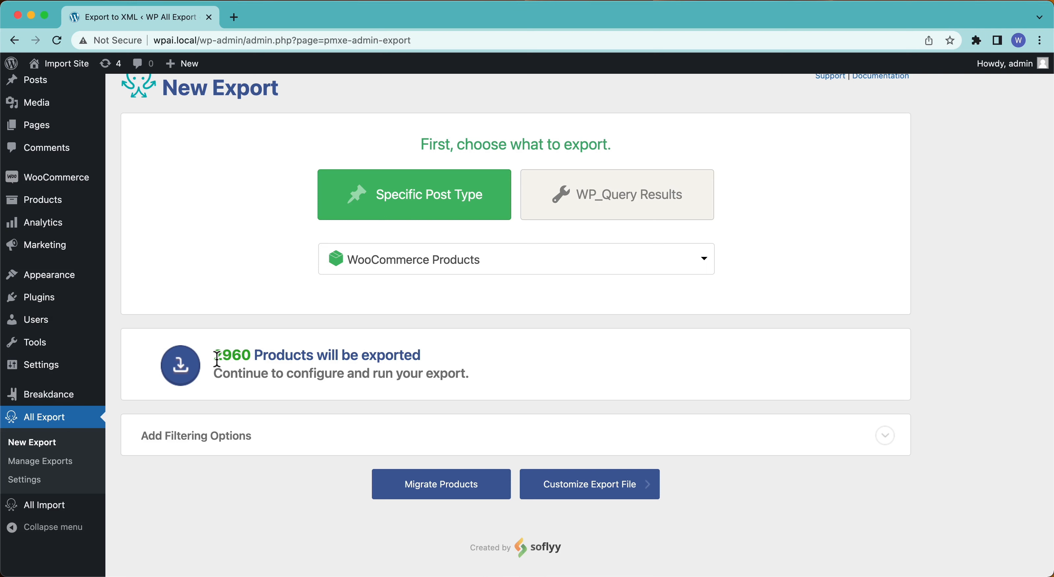
pyautogui.moveTo(217, 359); pyautogui.dragTo(251, 354)
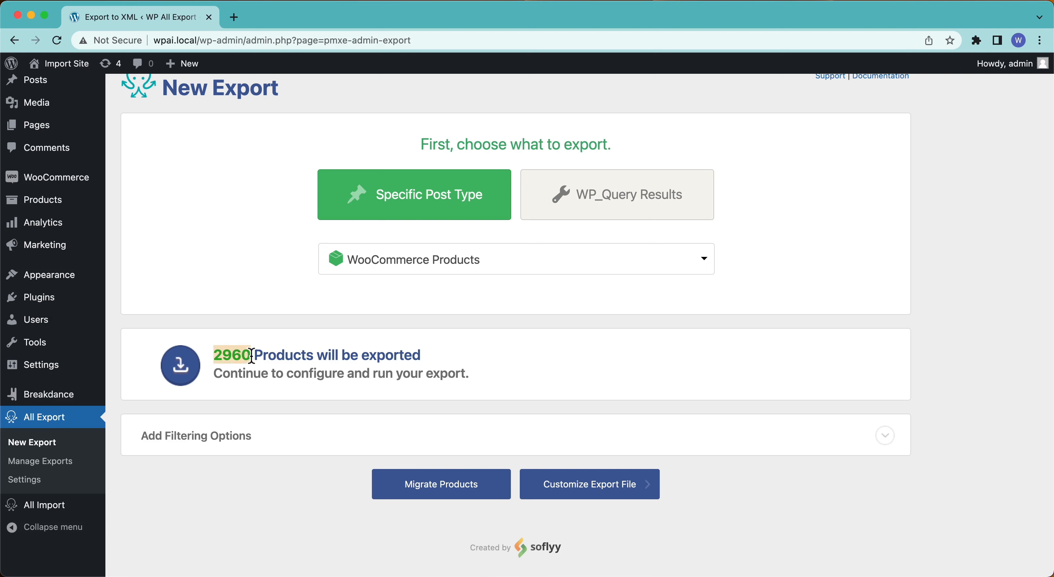
pyautogui.click(251, 356)
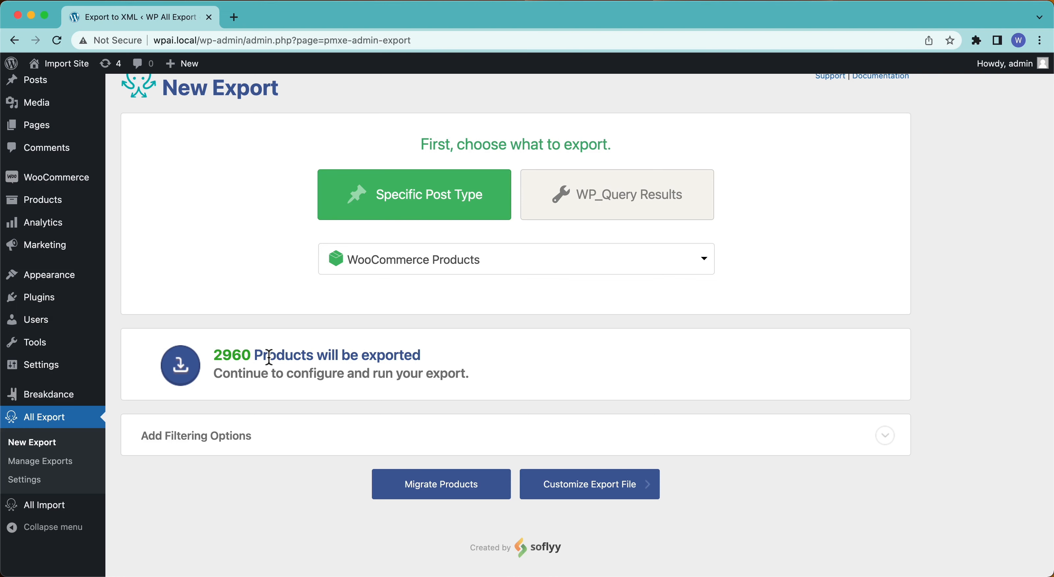
# - Add a filter rule on Product categories, In Product Cat, with the value Women's, and delete that rule again
pyautogui.click(238, 436)
pyautogui.scroll(-3, 238, 435)
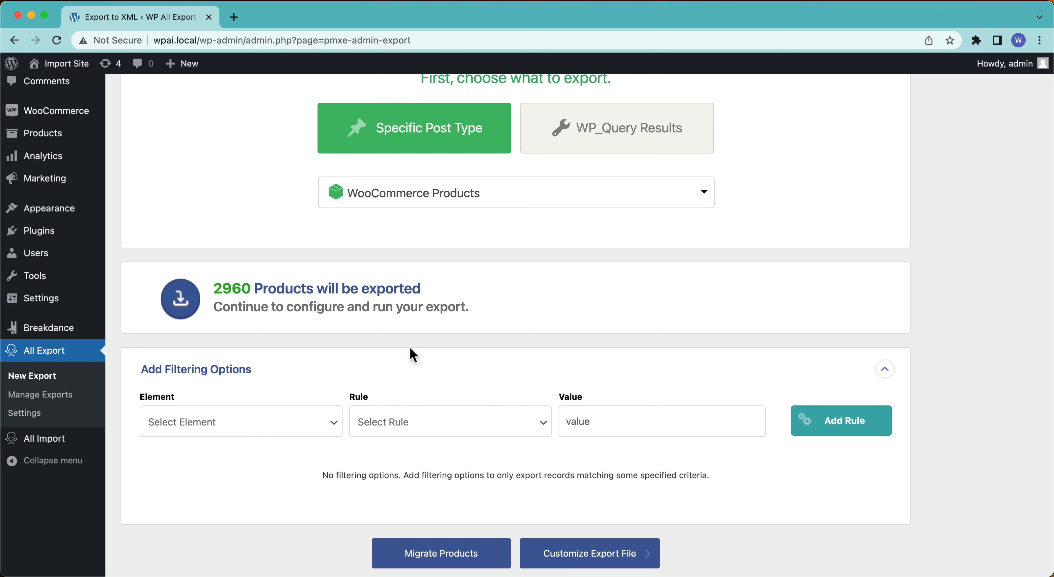
pyautogui.click(307, 429)
pyautogui.scroll(-4, 259, 508)
pyautogui.scroll(1, 259, 518)
pyautogui.write('ca')
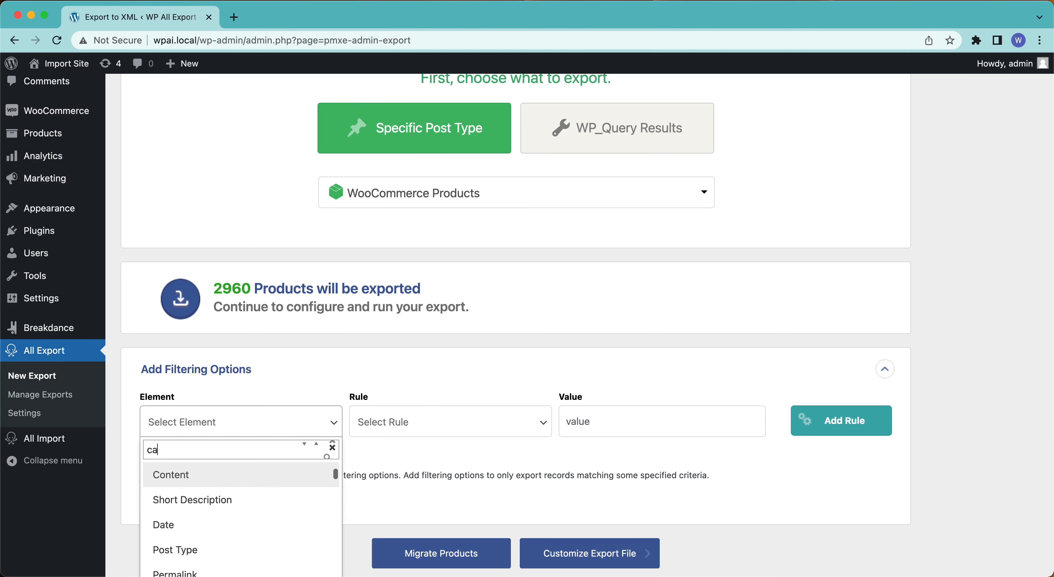
pyautogui.write('ete')
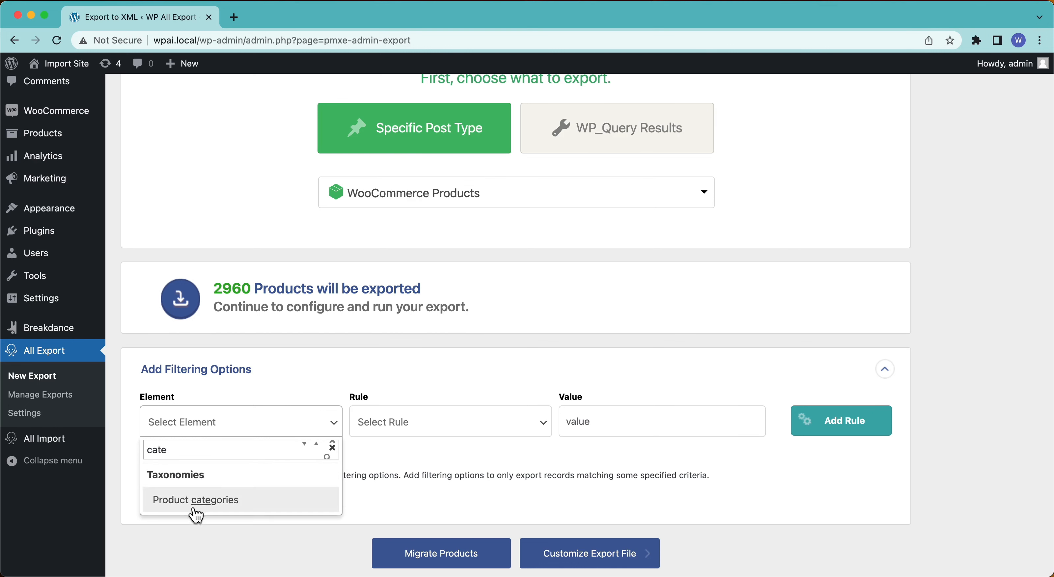
pyautogui.click(194, 503)
pyautogui.click(418, 431)
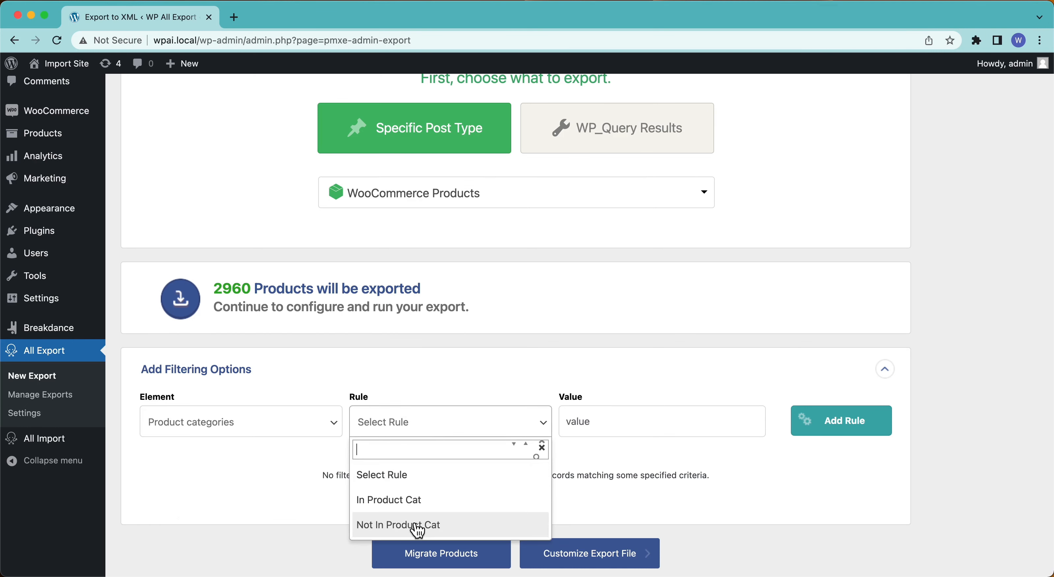
pyautogui.click(419, 501)
pyautogui.click(589, 428)
pyautogui.write("Women's")
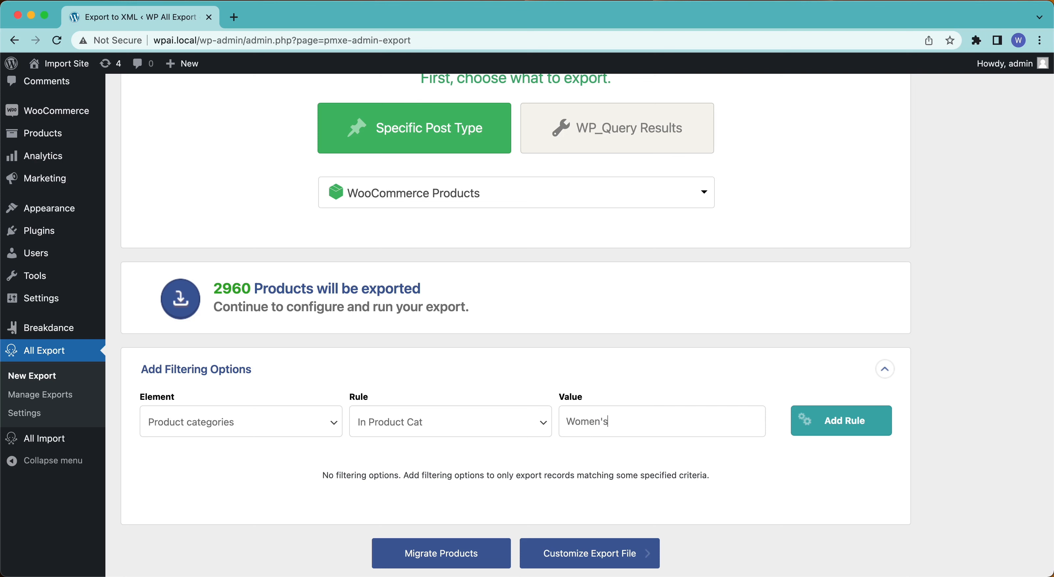
pyautogui.click(847, 445)
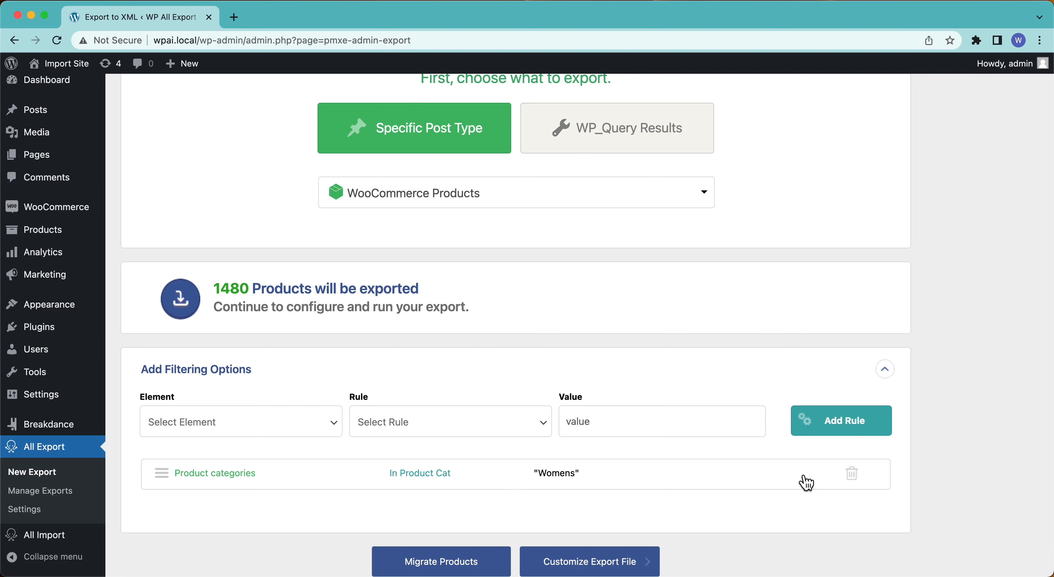
pyautogui.click(855, 477)
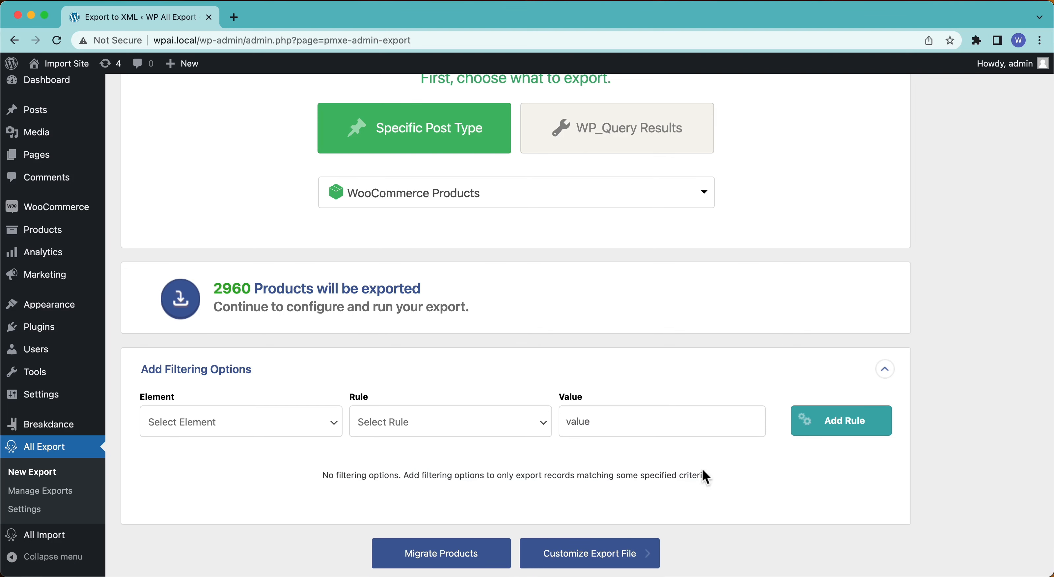
# - Proceed to customizing the export file and remove the Product Color, Product Size and Product Attributes fields
pyautogui.scroll(-3, 312, 515)
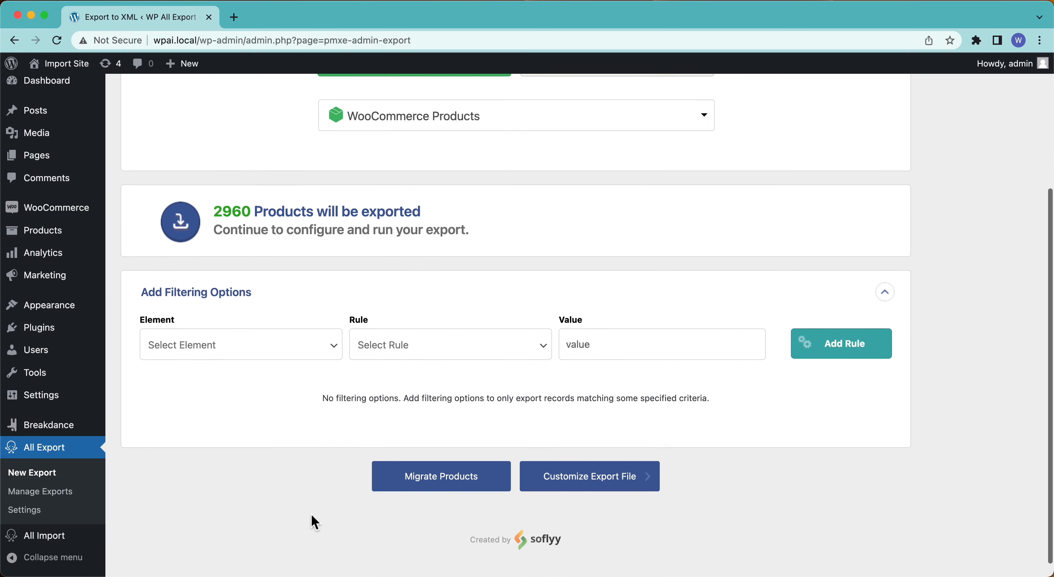
pyautogui.click(539, 483)
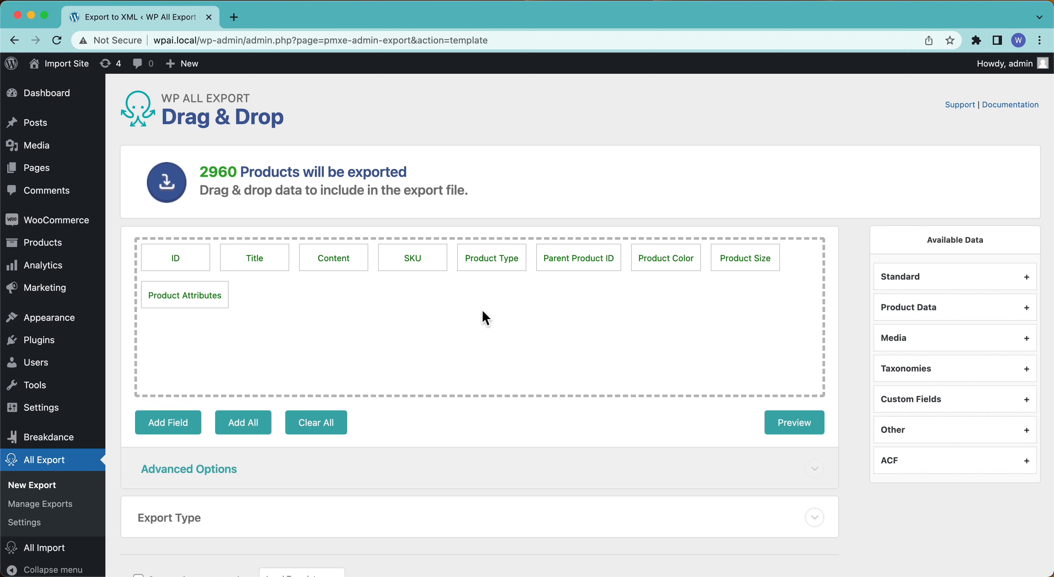
pyautogui.moveTo(675, 261); pyautogui.dragTo(656, 207)
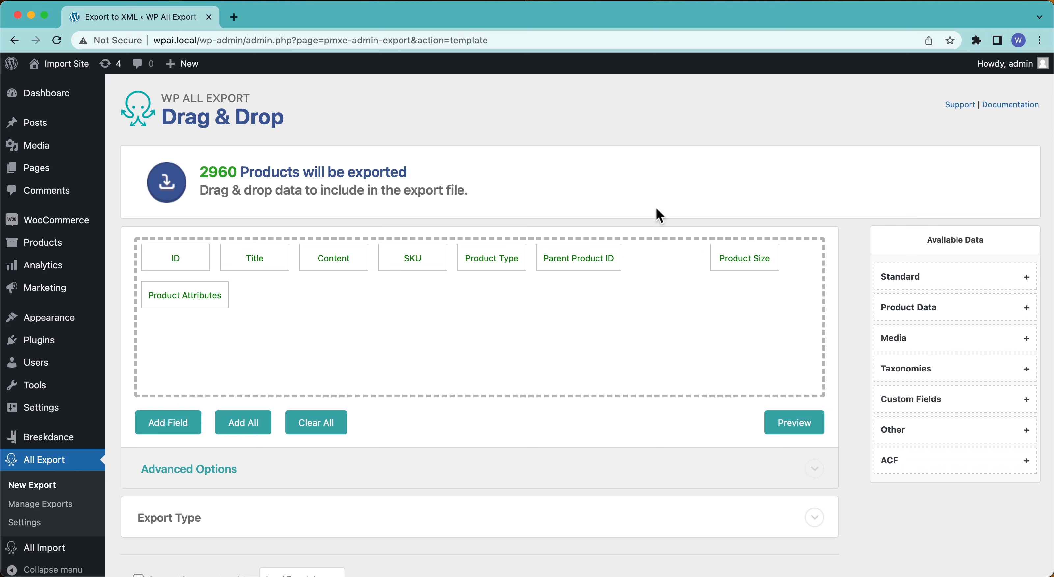
pyautogui.moveTo(666, 254); pyautogui.dragTo(652, 148)
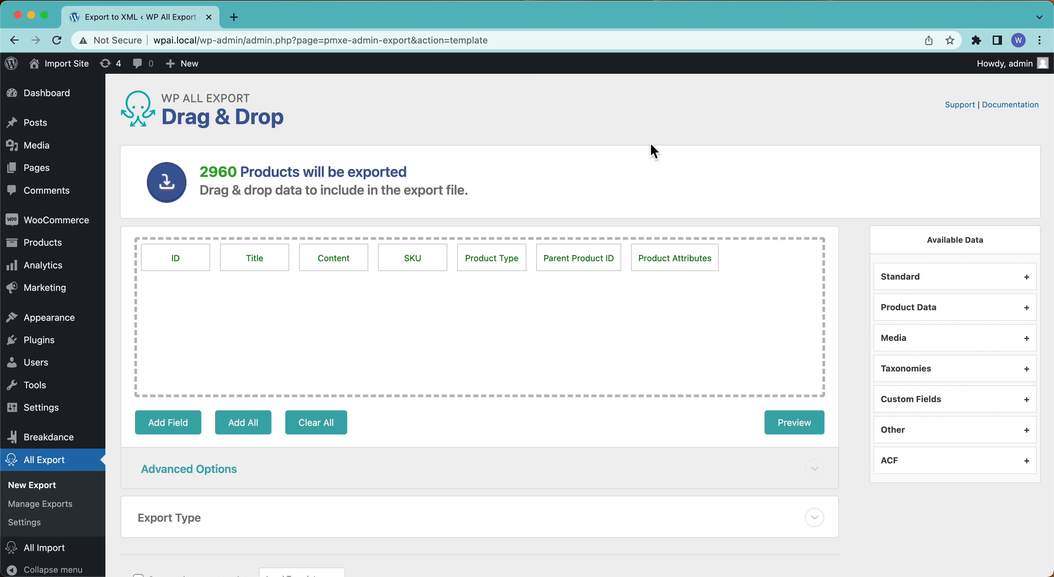
pyautogui.moveTo(658, 246); pyautogui.dragTo(655, 188)
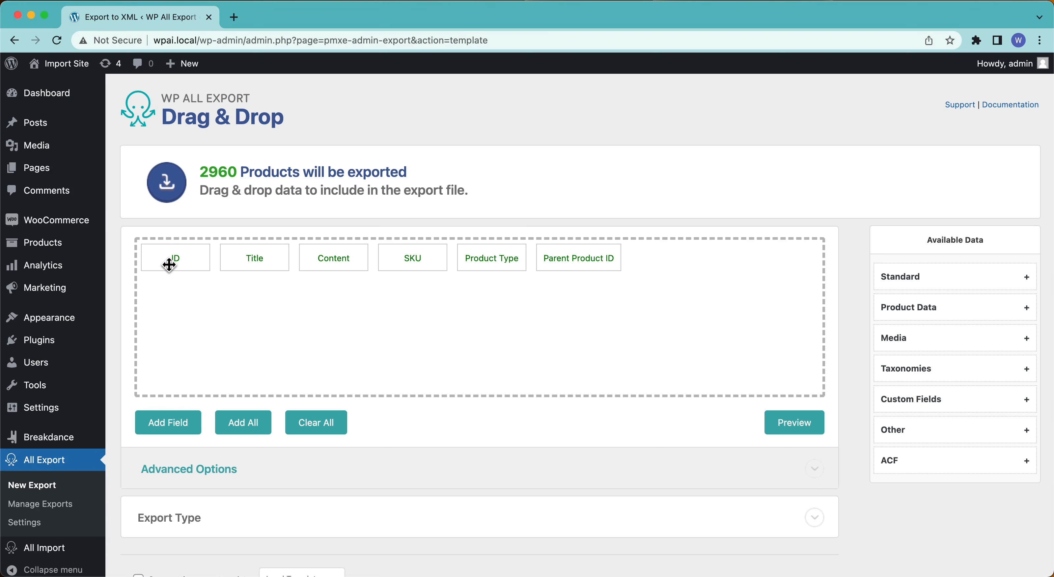
# - Remove the ID field from the export and add it back from the Standard data as the first column
pyautogui.moveTo(169, 264); pyautogui.dragTo(193, 214)
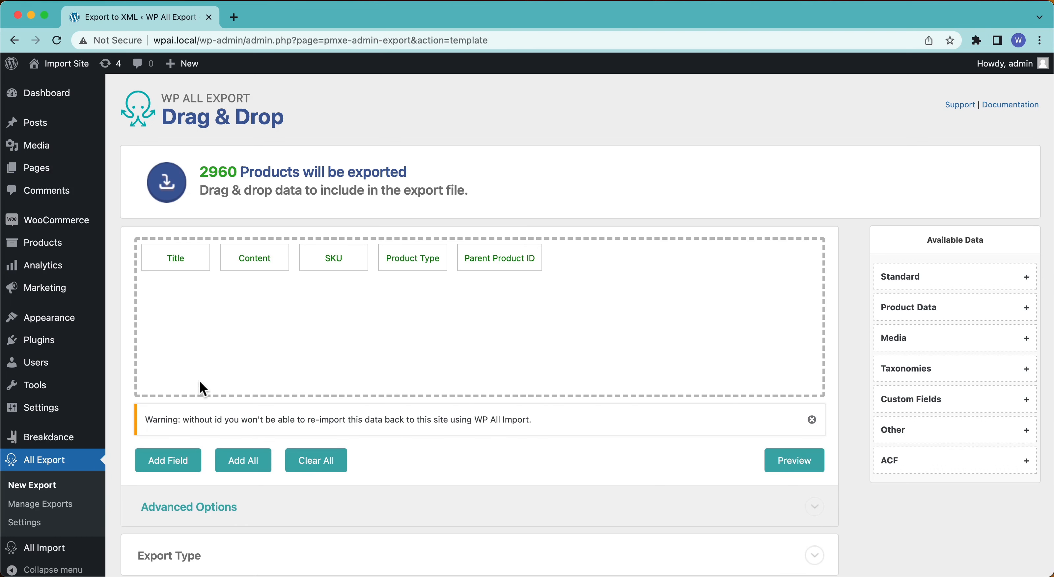
pyautogui.click(909, 282)
pyautogui.moveTo(927, 344); pyautogui.dragTo(164, 264)
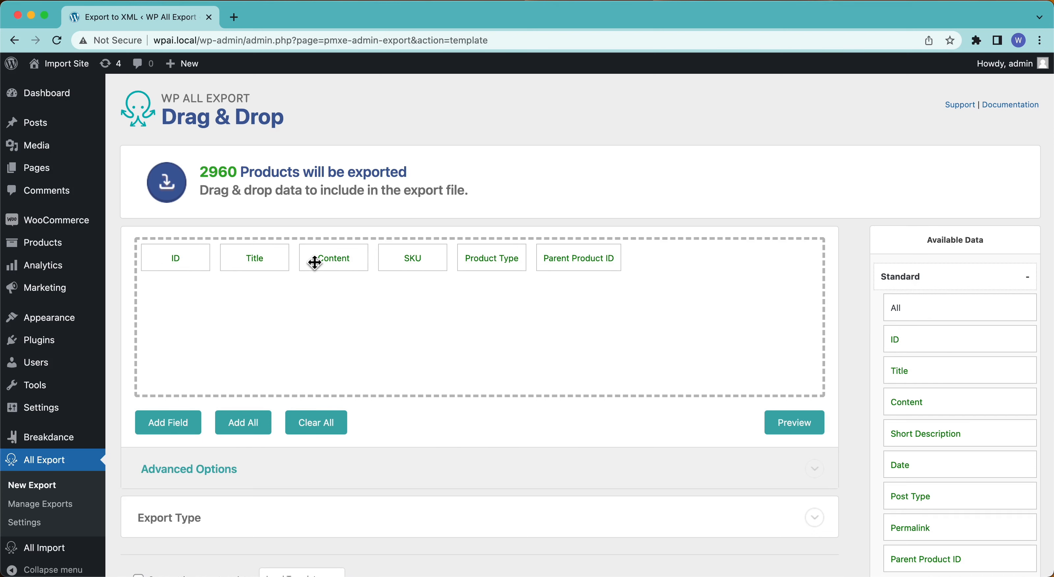
# - Rearrange the export columns in the order ID, SKU, Parent Product ID, Product Type, Title, Content
pyautogui.moveTo(353, 260); pyautogui.dragTo(572, 269)
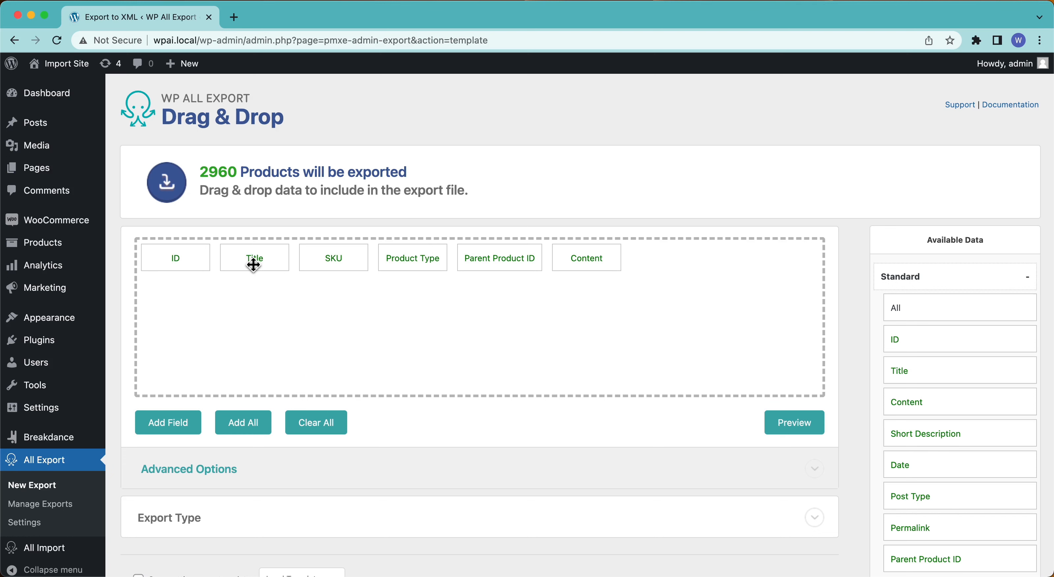
pyautogui.moveTo(254, 264); pyautogui.dragTo(517, 176)
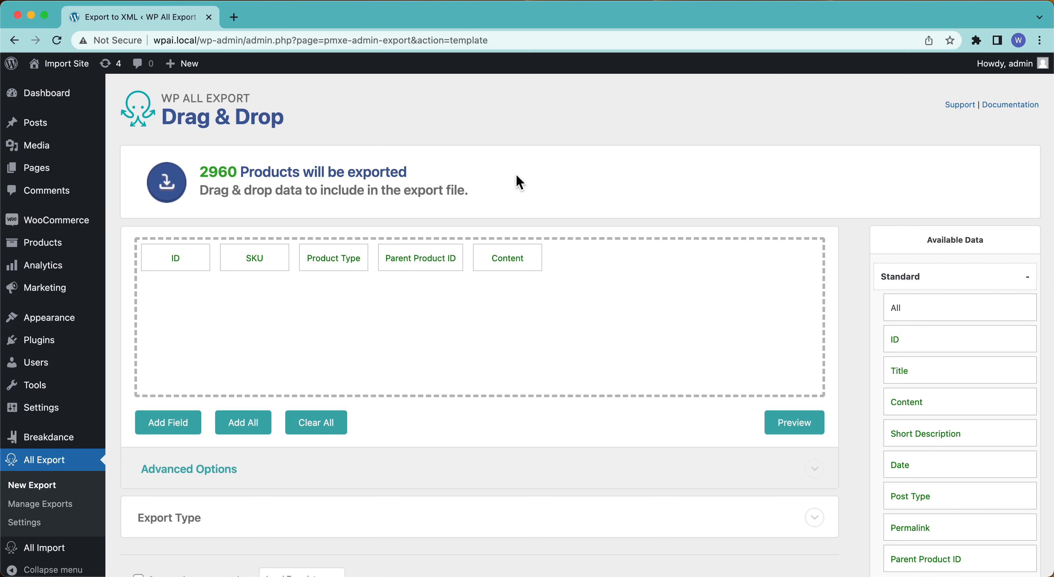
pyautogui.moveTo(905, 372); pyautogui.dragTo(501, 272)
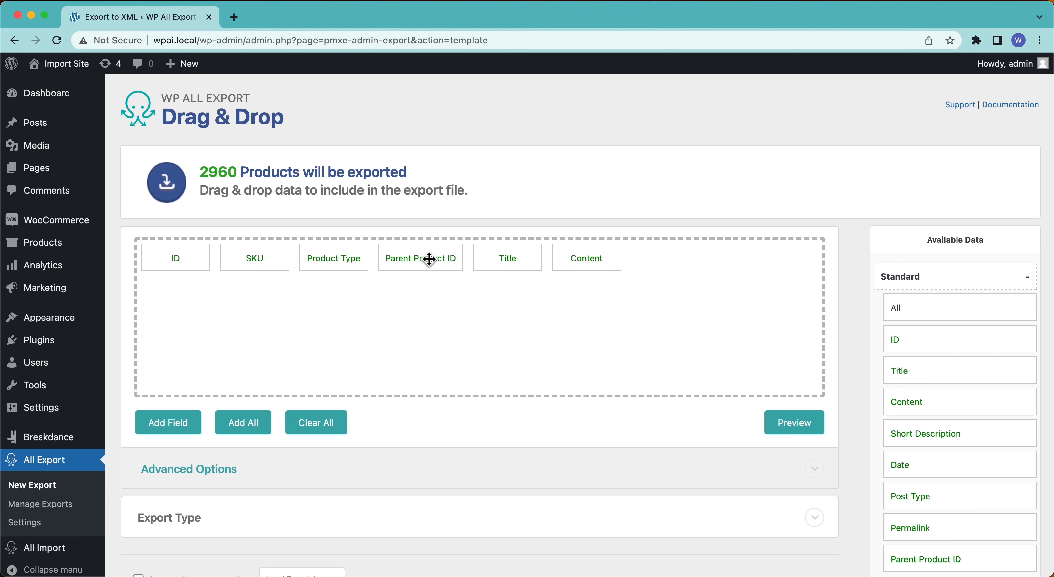
pyautogui.moveTo(430, 260); pyautogui.dragTo(448, 207)
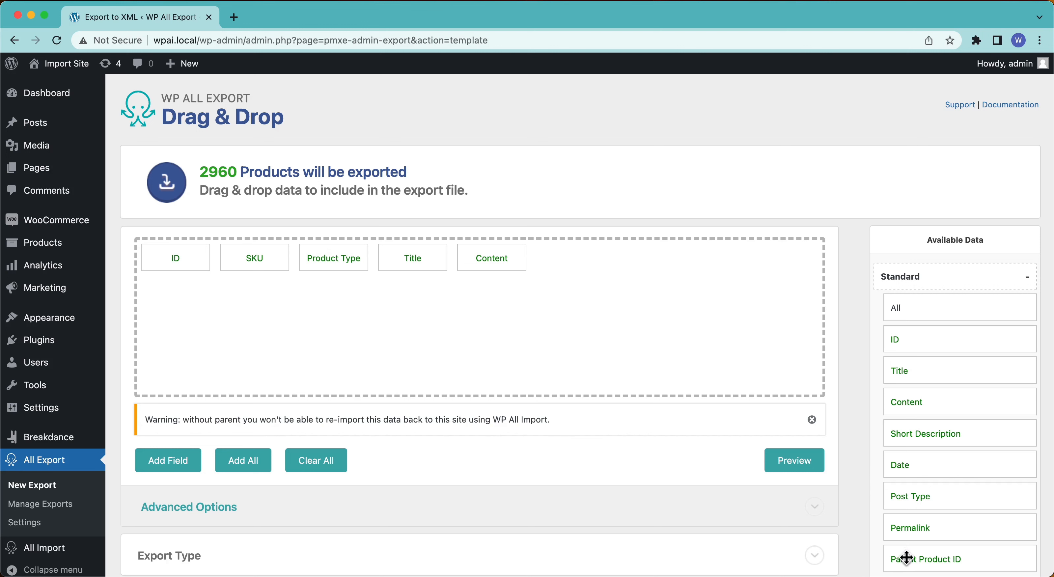
pyautogui.moveTo(905, 559); pyautogui.dragTo(307, 268)
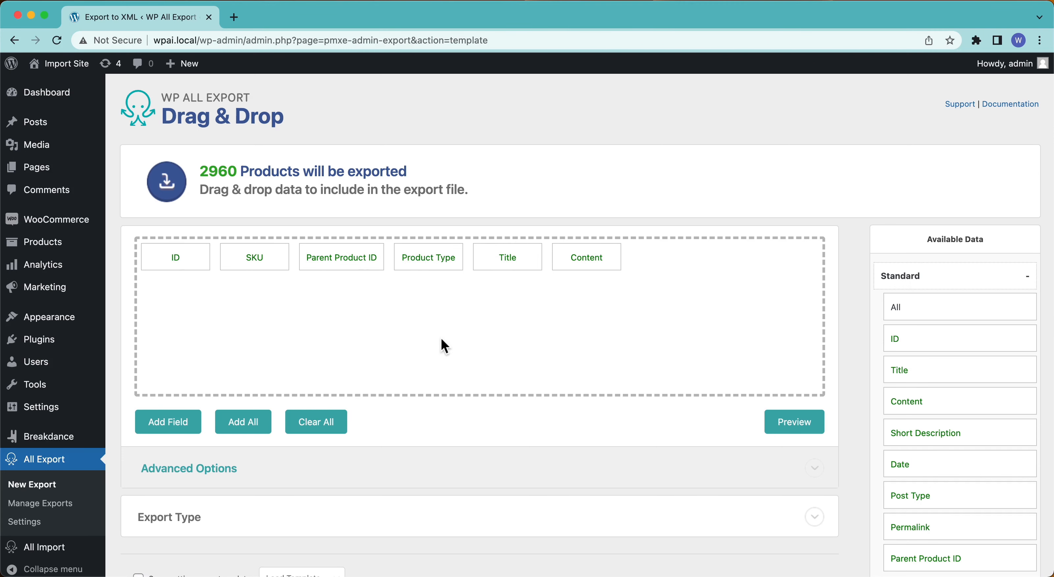
# - Expand the Advanced Options and examine the separator, CSV header row and product variations settings
pyautogui.scroll(-5, 442, 342)
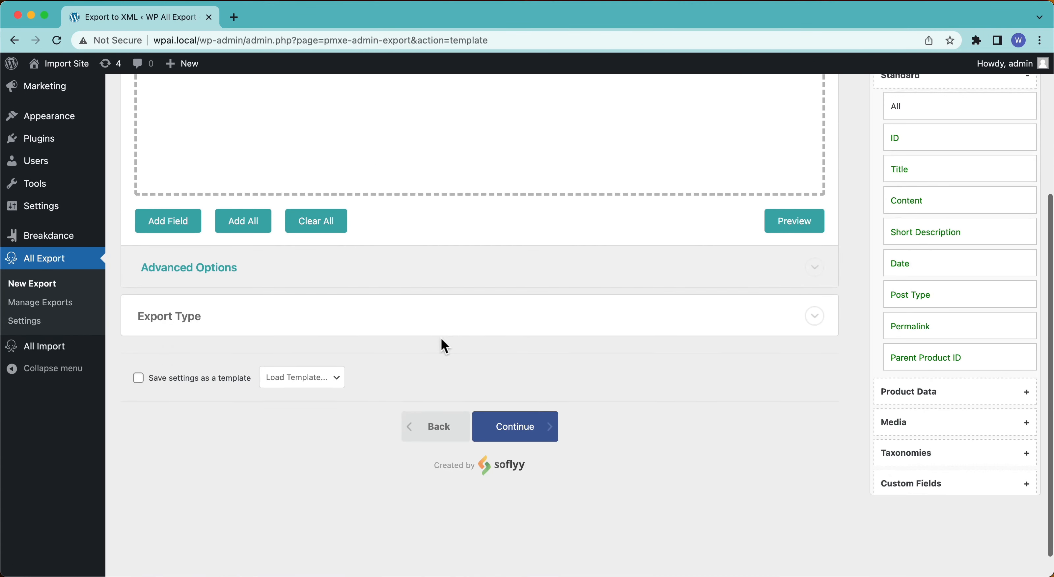
pyautogui.click(204, 275)
pyautogui.scroll(5, 329, 352)
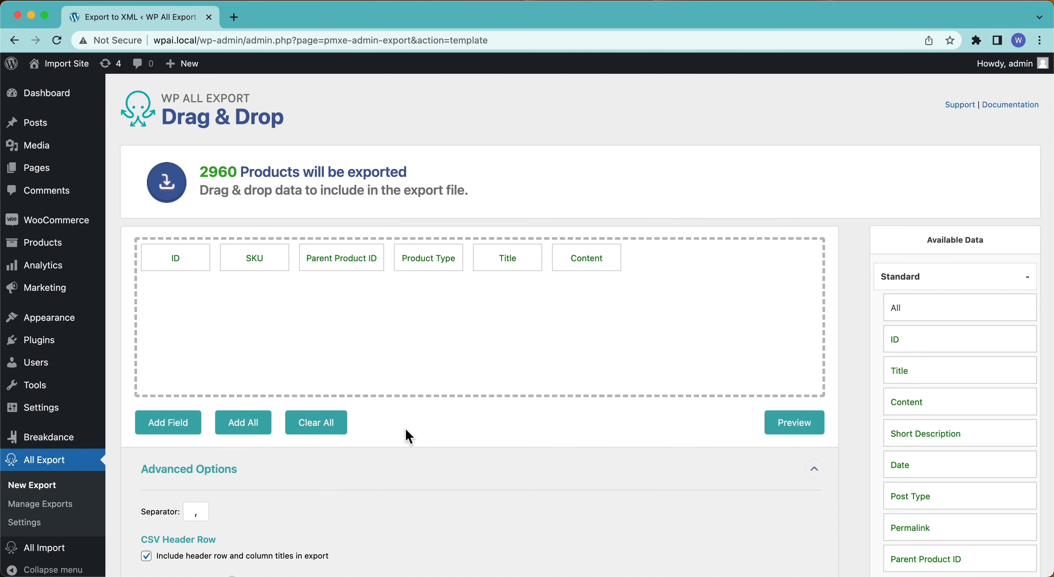
pyautogui.scroll(-5, 405, 430)
pyautogui.scroll(2, 407, 431)
pyautogui.scroll(3, 405, 429)
pyautogui.scroll(-3, 348, 381)
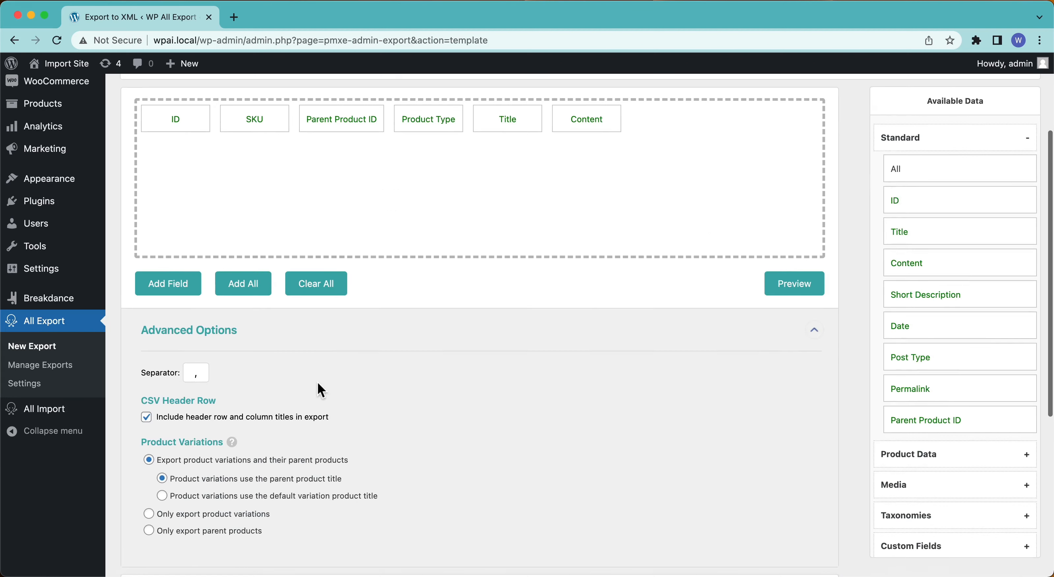
pyautogui.scroll(-1, 387, 496)
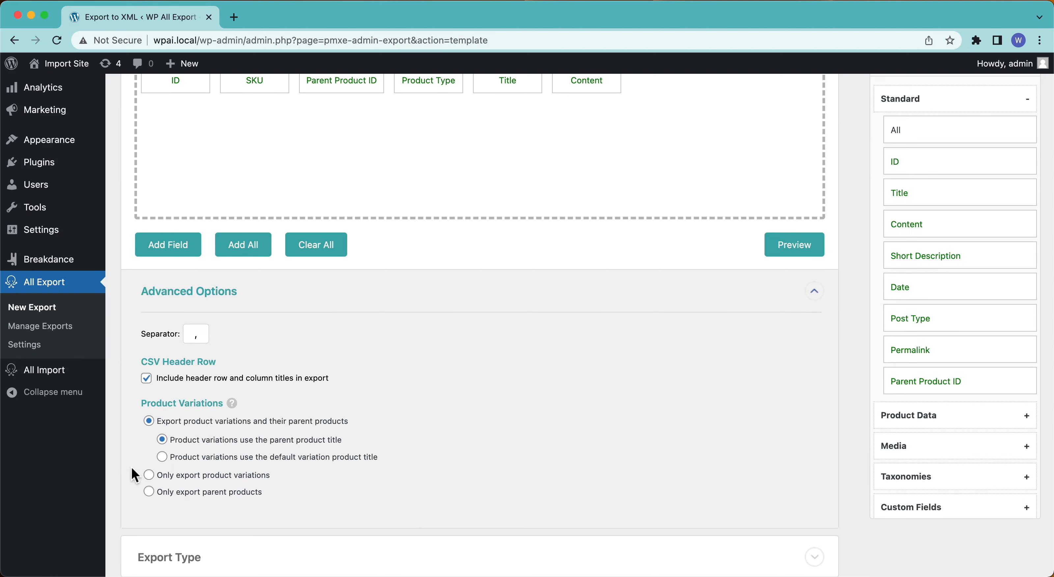
# - Set Product Variations to Only export parent products and review the reimport notice and the number of products
pyautogui.click(149, 492)
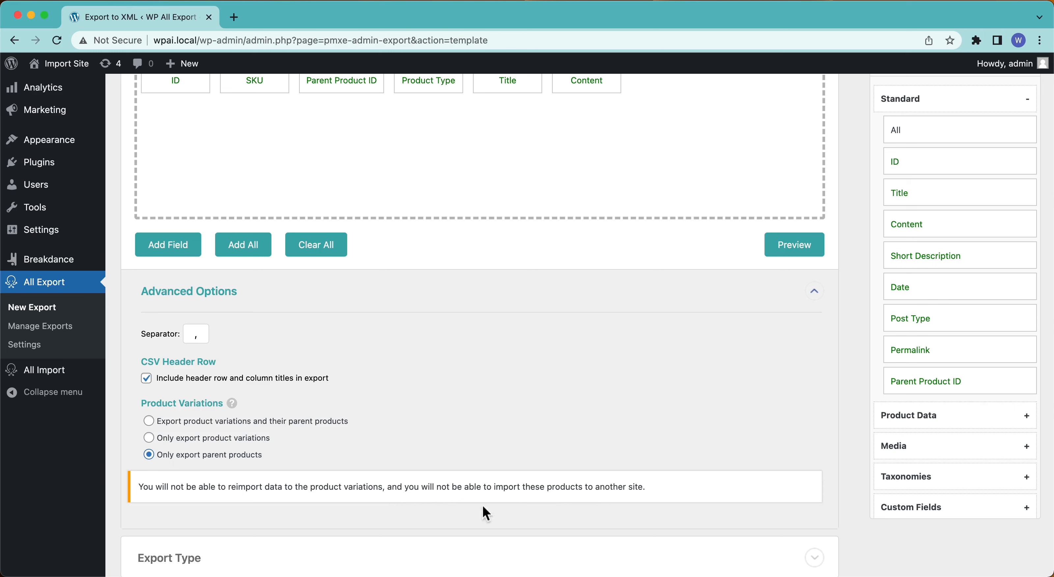
pyautogui.moveTo(291, 489); pyautogui.dragTo(389, 489)
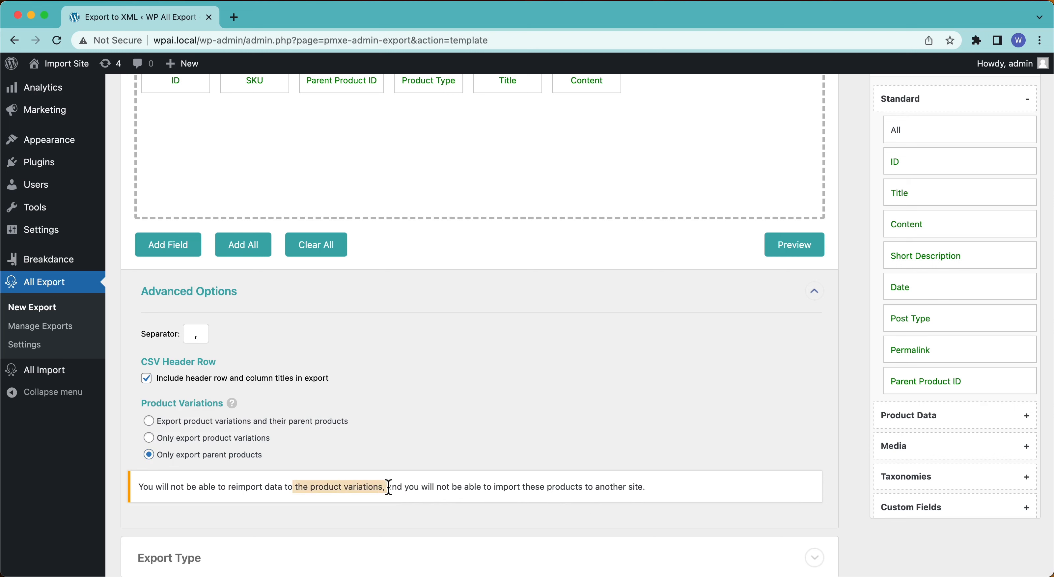
pyautogui.click(389, 489)
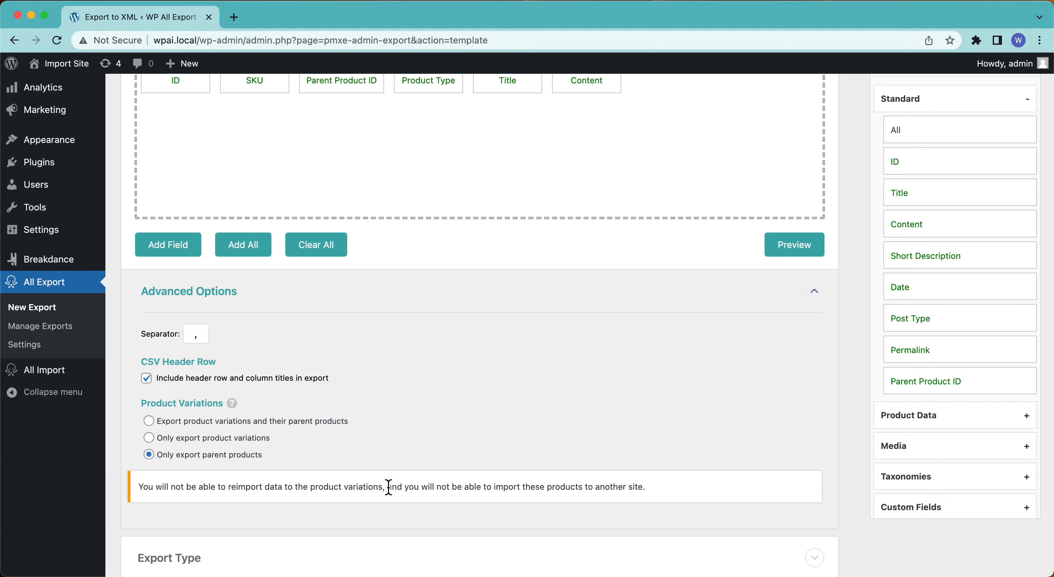
pyautogui.scroll(5, 389, 489)
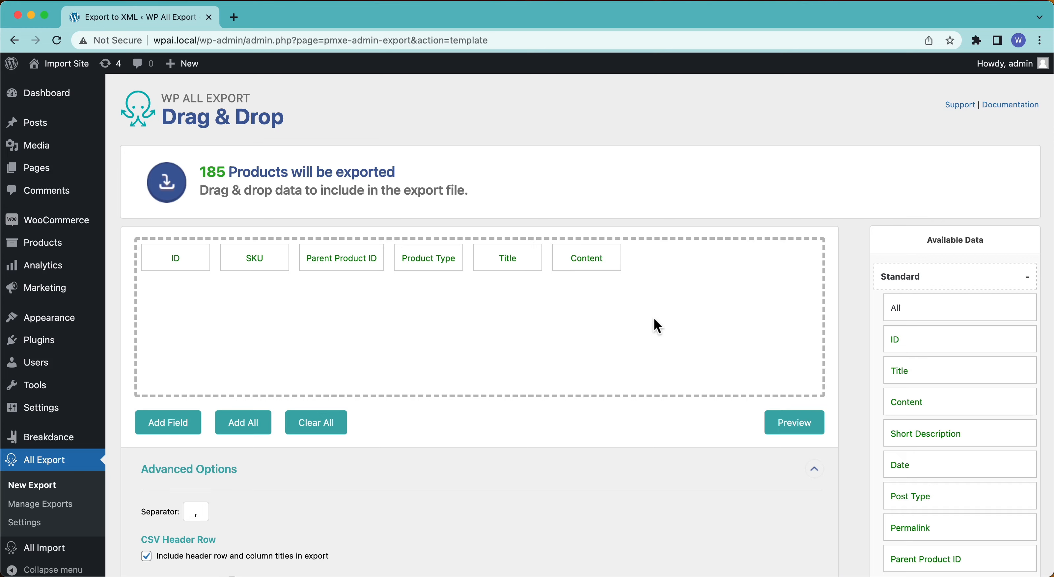
pyautogui.scroll(-6, 655, 321)
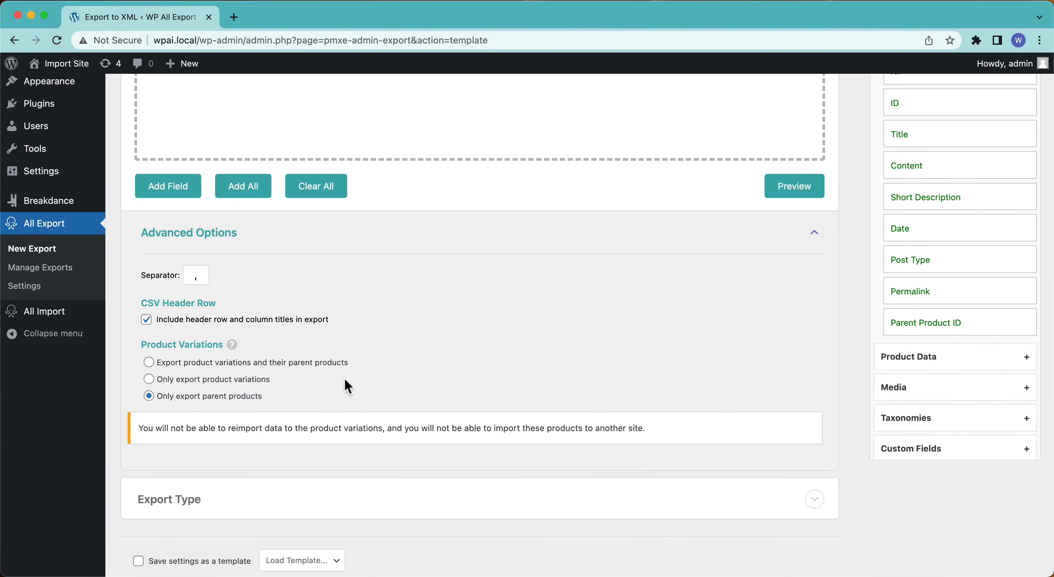
# - Try the Only export product variations option and switch back to exporting product variations and their parent products
pyautogui.click(156, 381)
pyautogui.click(154, 432)
pyautogui.click(201, 363)
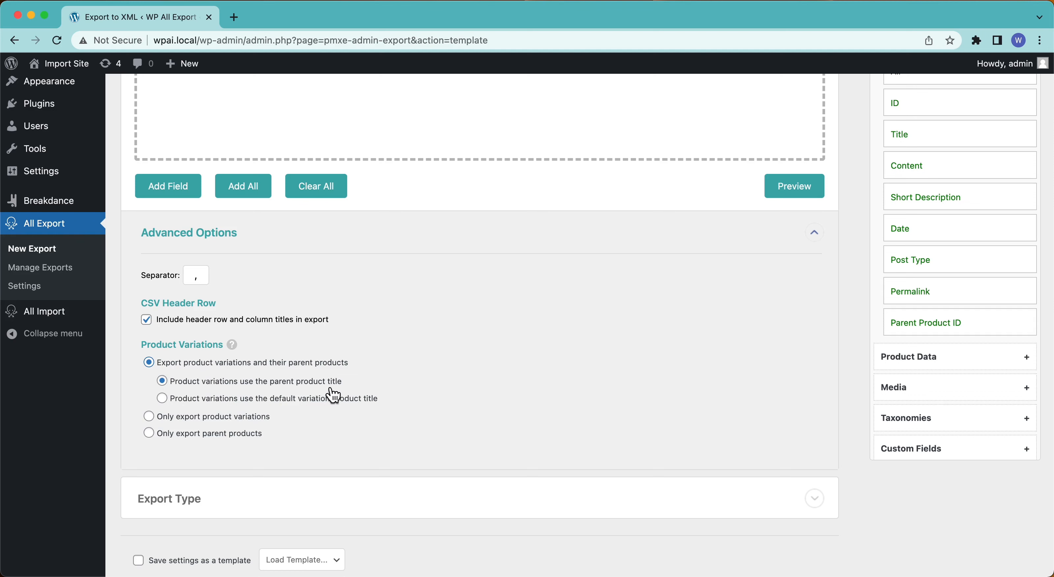
# - Preview the export with variations and their parent products, and again with Only export product variations
pyautogui.click(807, 193)
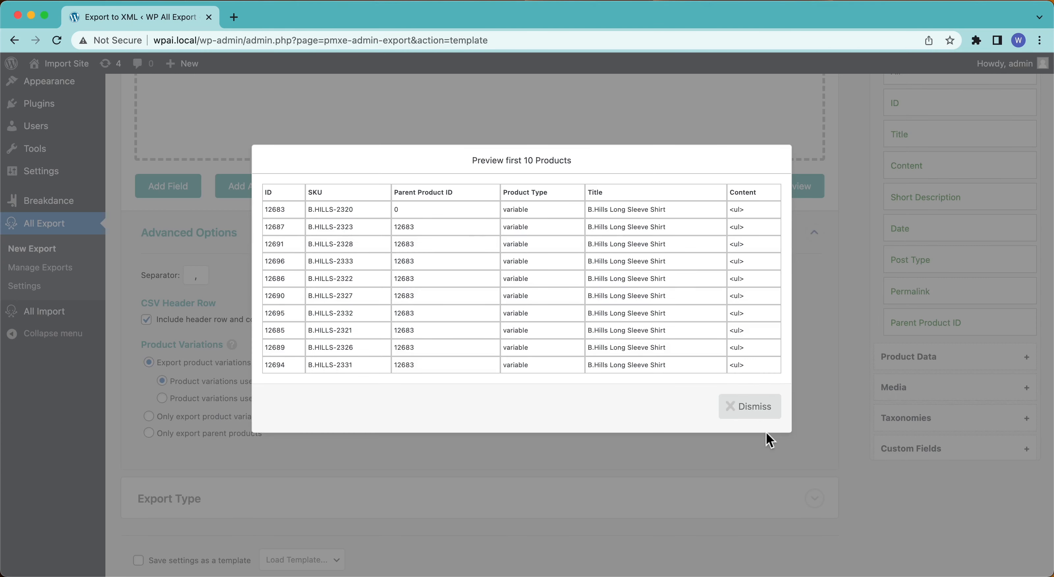
pyautogui.click(757, 407)
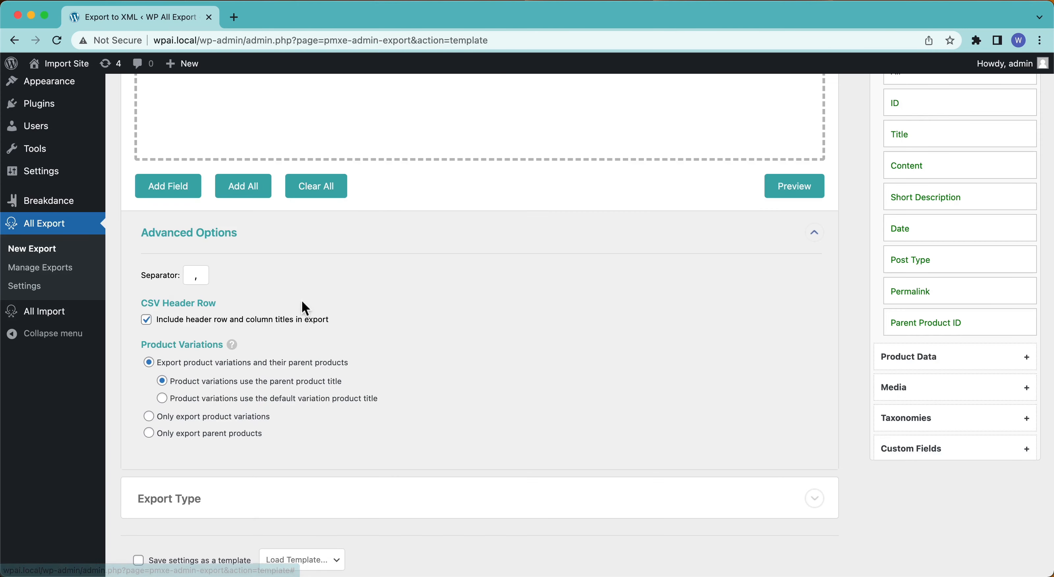
pyautogui.click(216, 422)
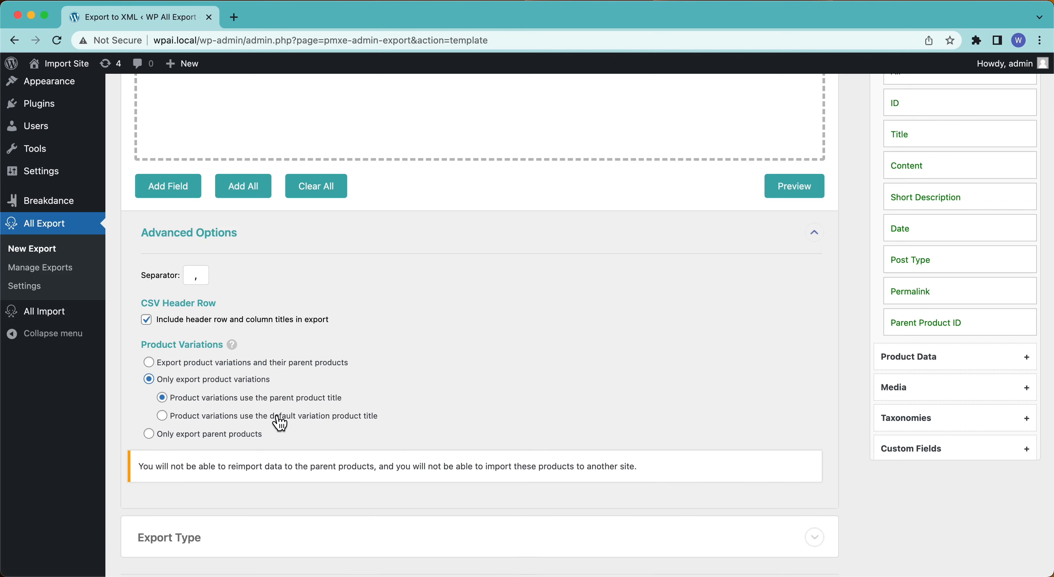
pyautogui.click(805, 192)
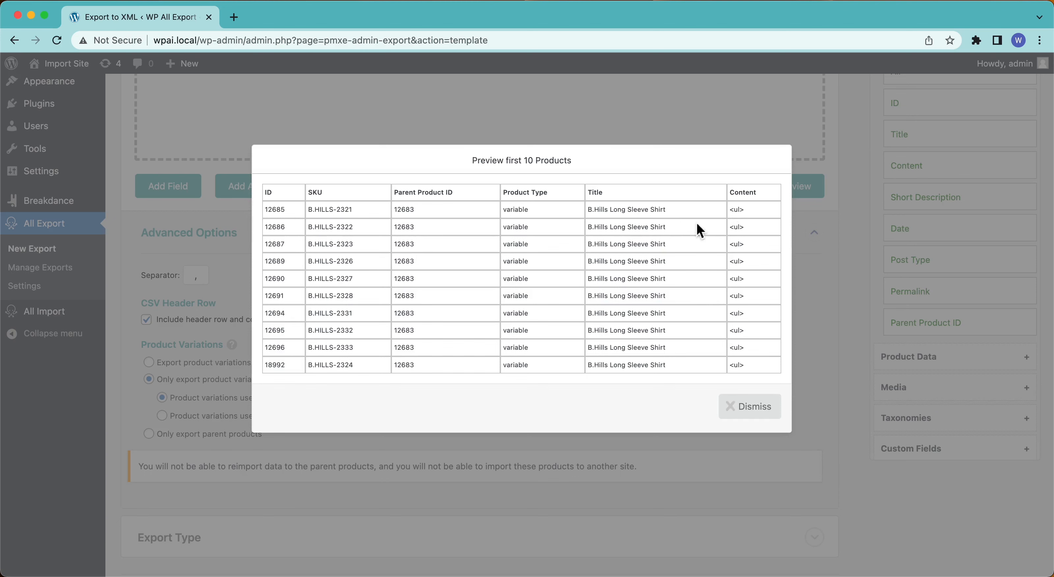
pyautogui.click(766, 410)
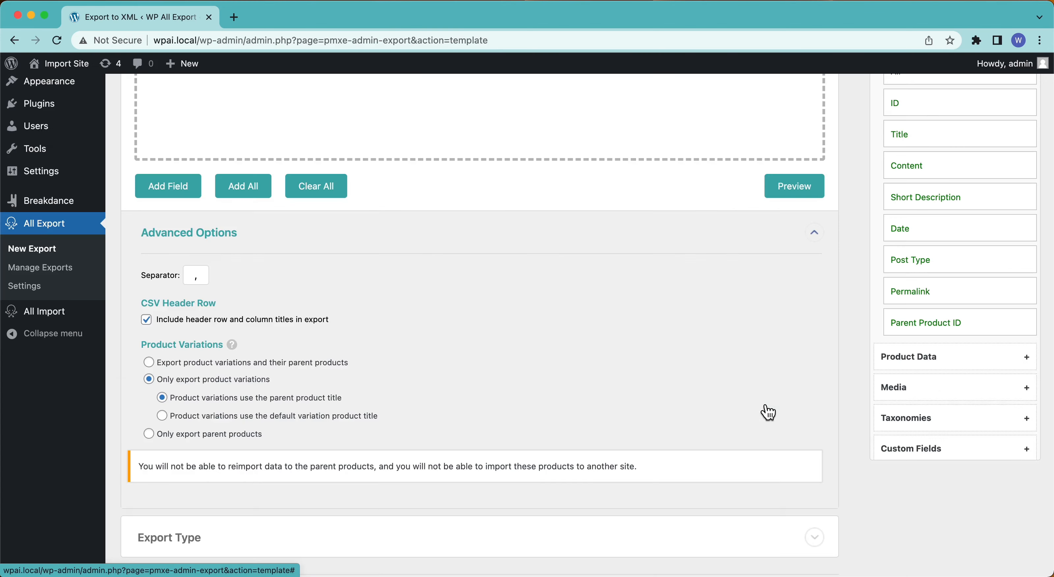
# - Set Product Variations to Only export parent products and preview the export and the number of products
pyautogui.click(149, 435)
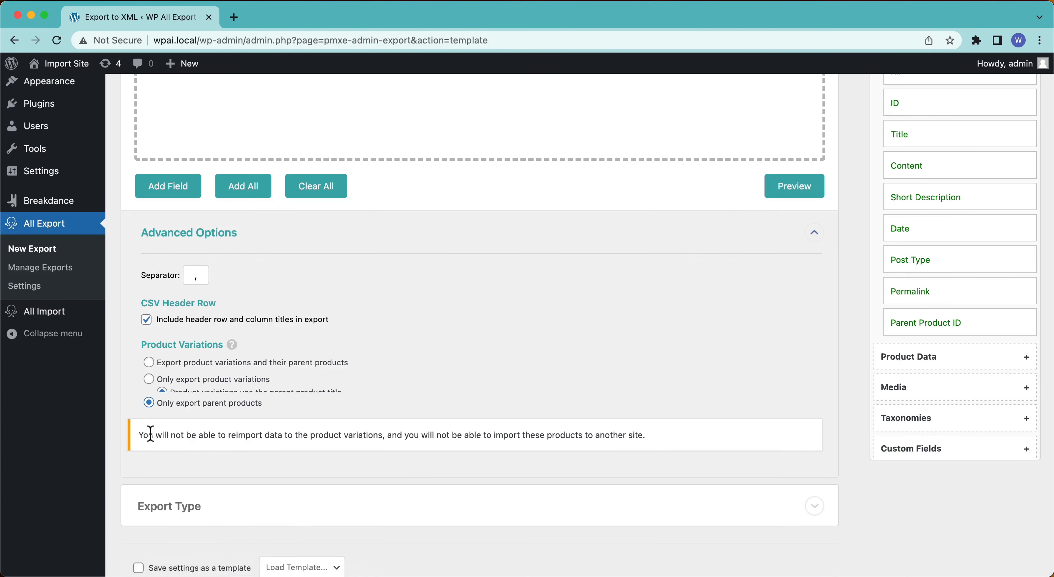
pyautogui.click(815, 188)
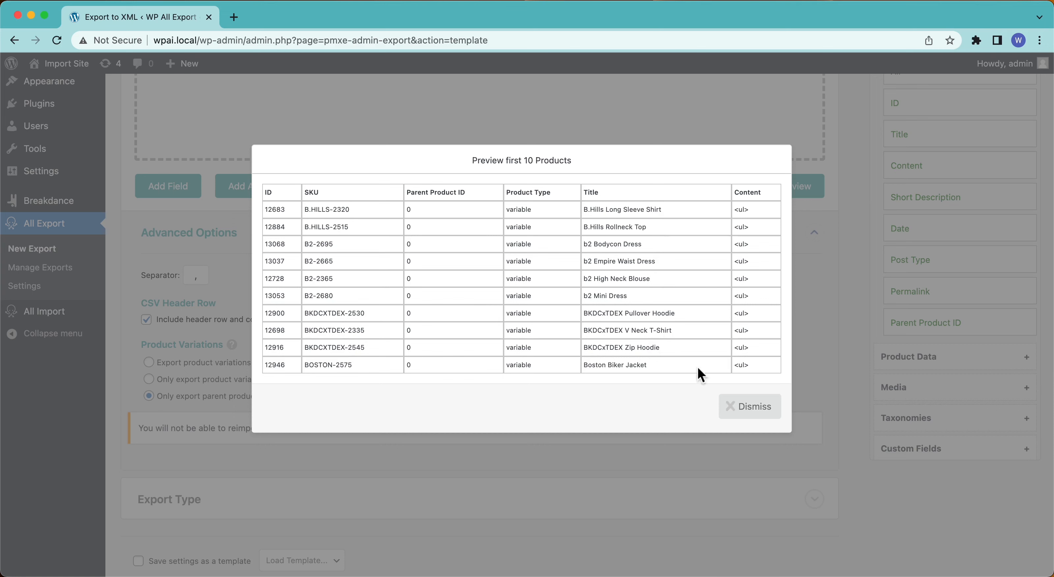
pyautogui.click(761, 410)
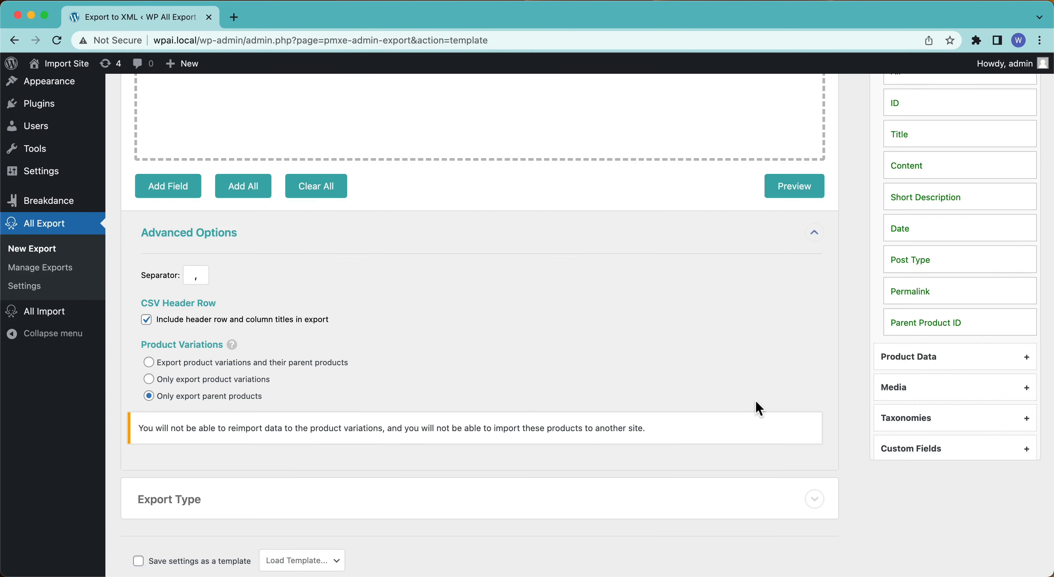
pyautogui.scroll(5, 756, 402)
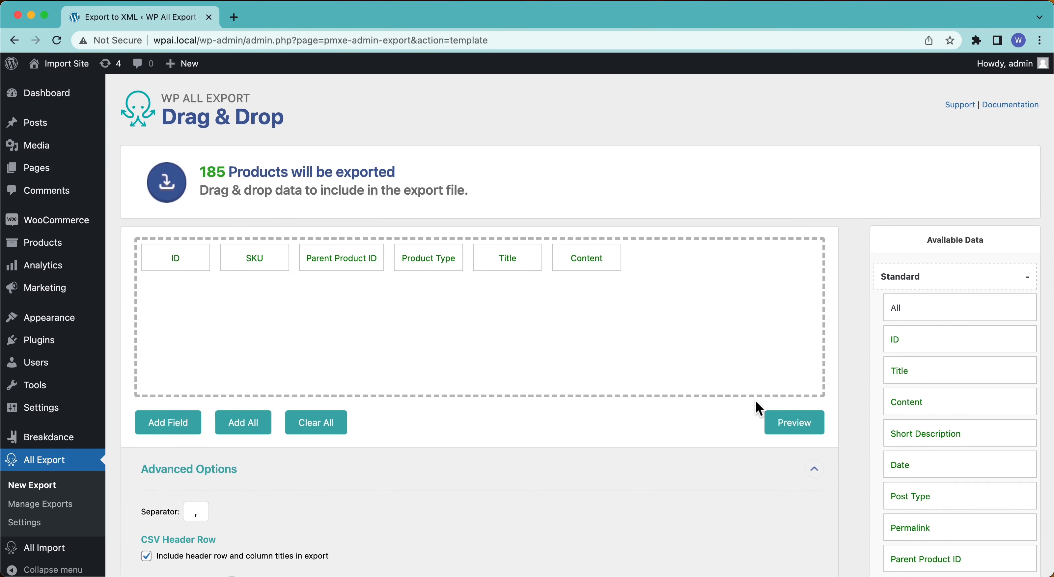
pyautogui.scroll(-10, 395, 299)
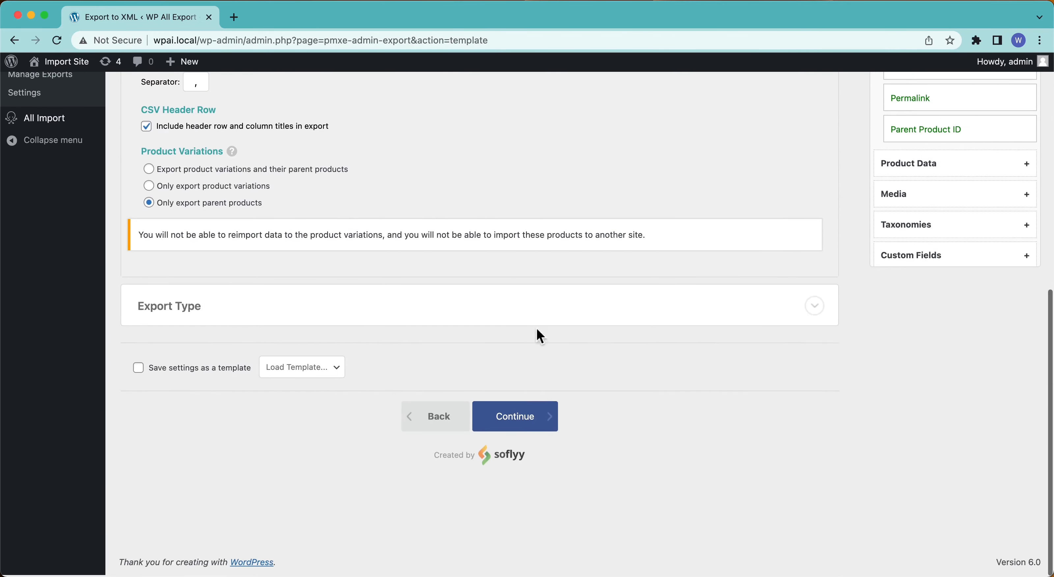
# - Continue to the export settings, review the advanced options and run the export
pyautogui.click(510, 435)
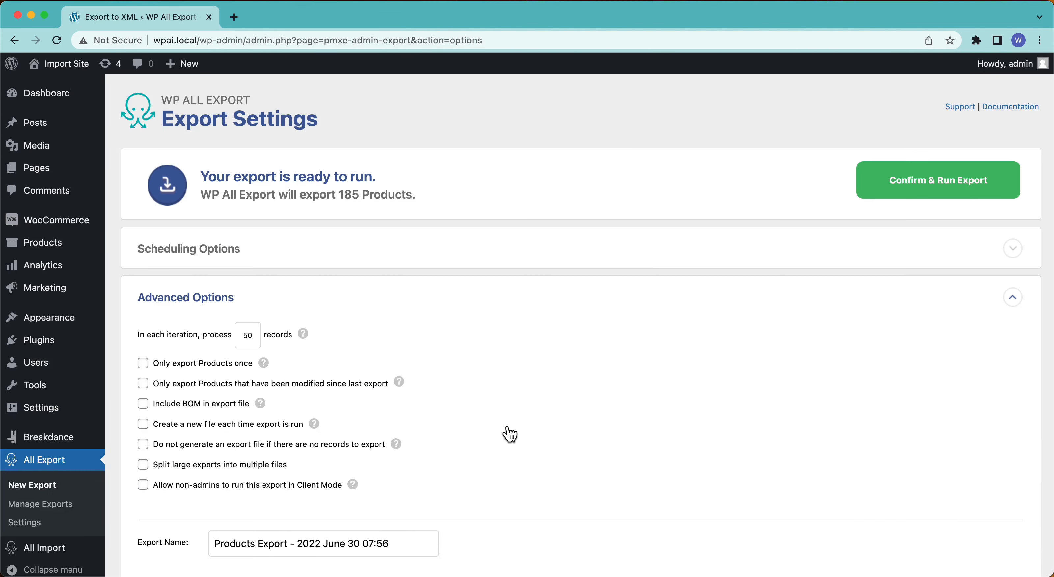
pyautogui.scroll(-2, 510, 435)
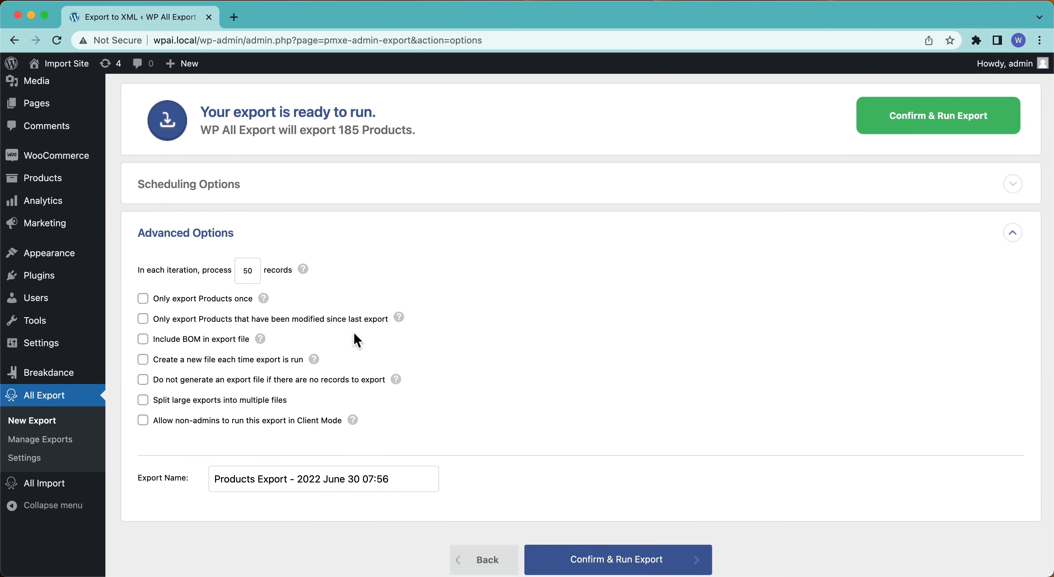
pyautogui.click(890, 132)
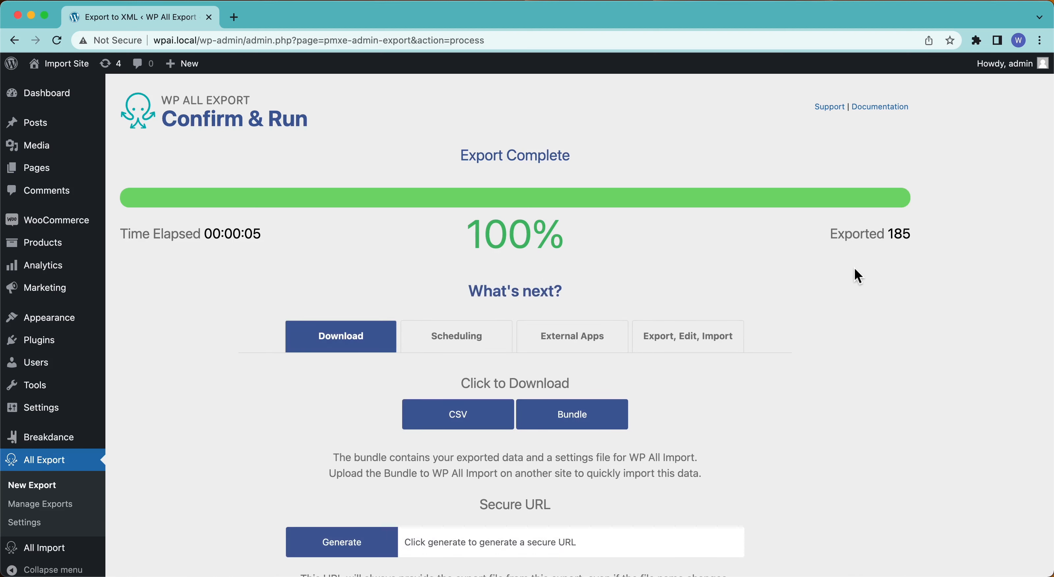
# - Download the exported products CSV from the Export, Edit, Import options and open it full size in Numbers
pyautogui.scroll(-2, 769, 365)
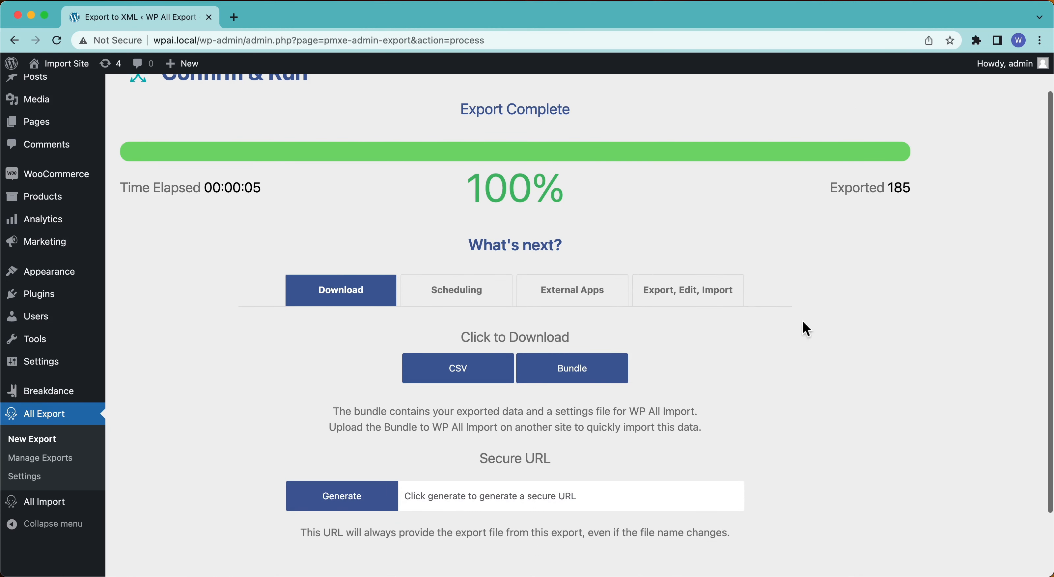
pyautogui.click(698, 295)
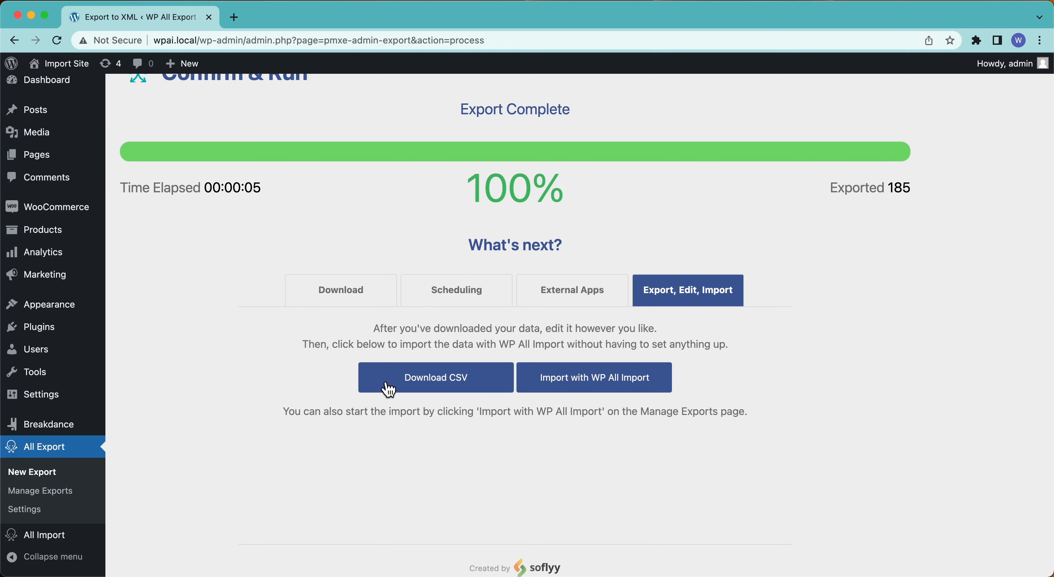
pyautogui.click(397, 388)
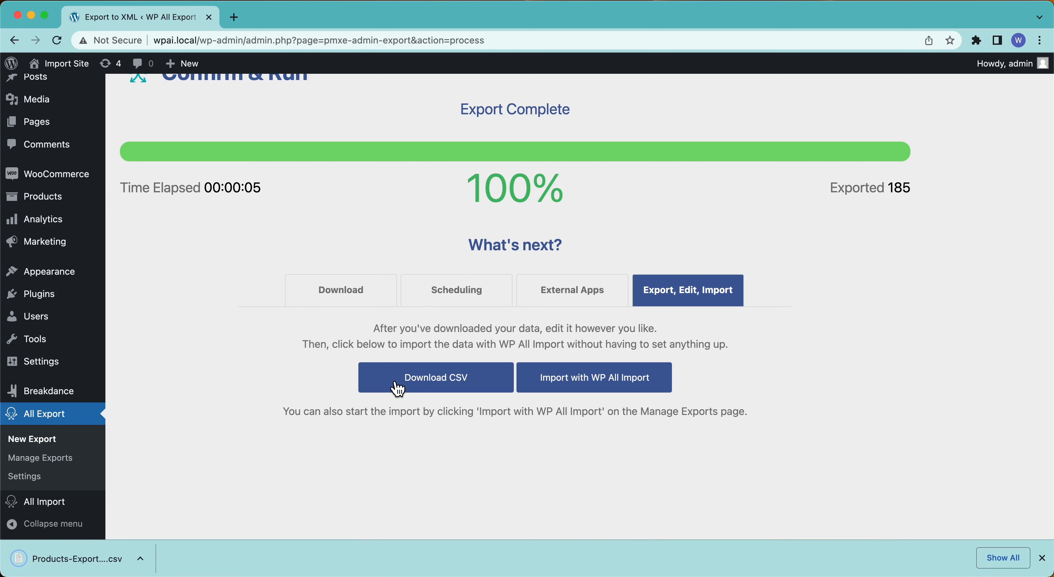
pyautogui.click(95, 569)
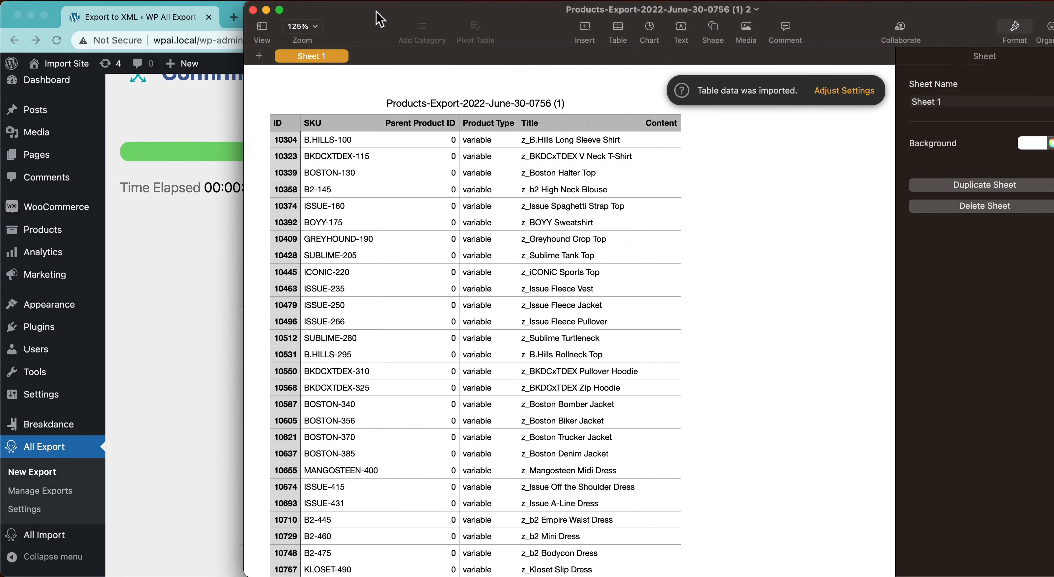
pyautogui.doubleClick(393, 11)
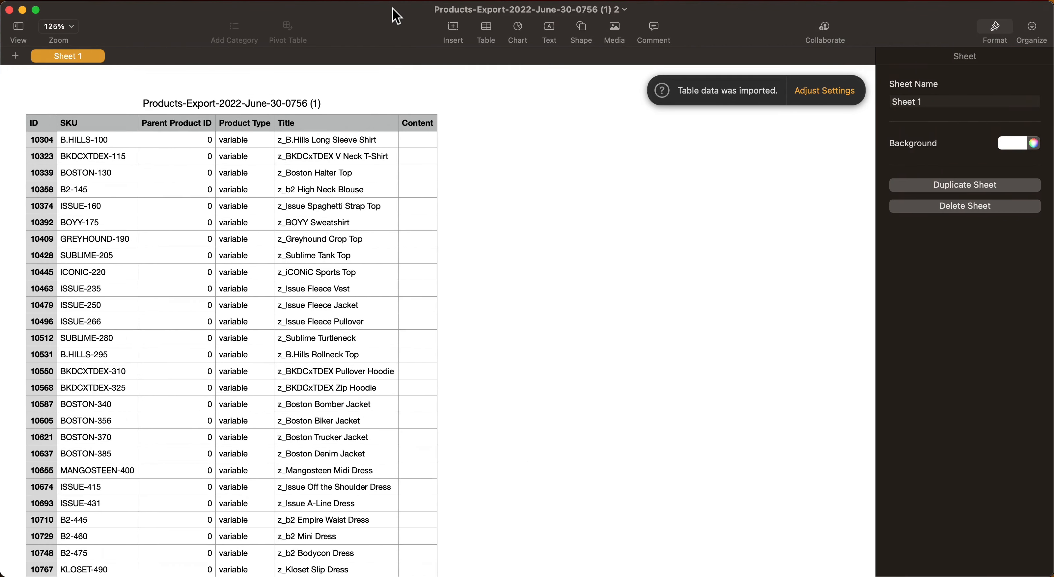
# - Look over the exported product rows and widen the Content column F to fill the free sheet width
pyautogui.scroll(-5, 222, 393)
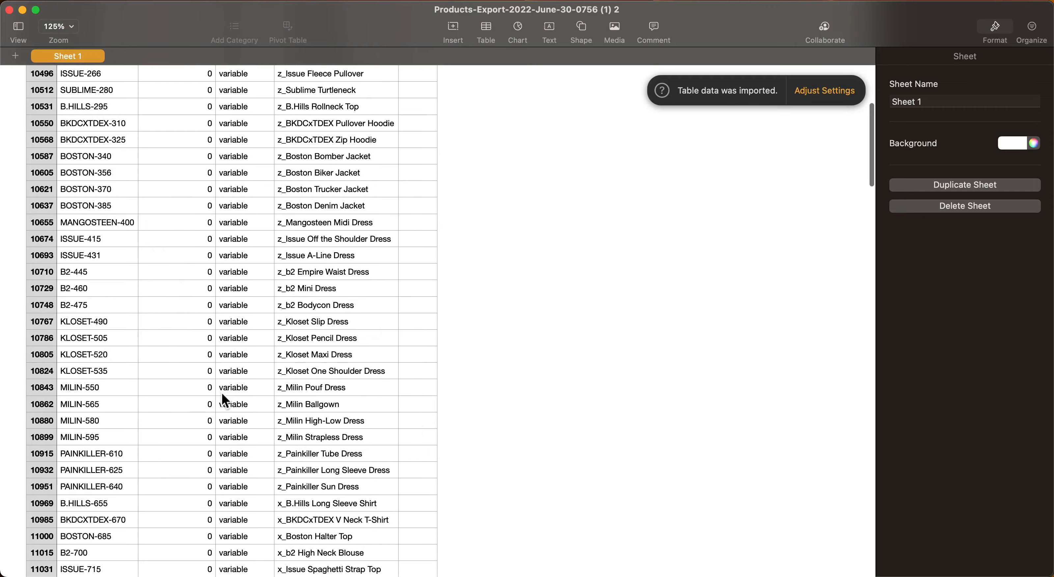
pyautogui.scroll(5, 329, 231)
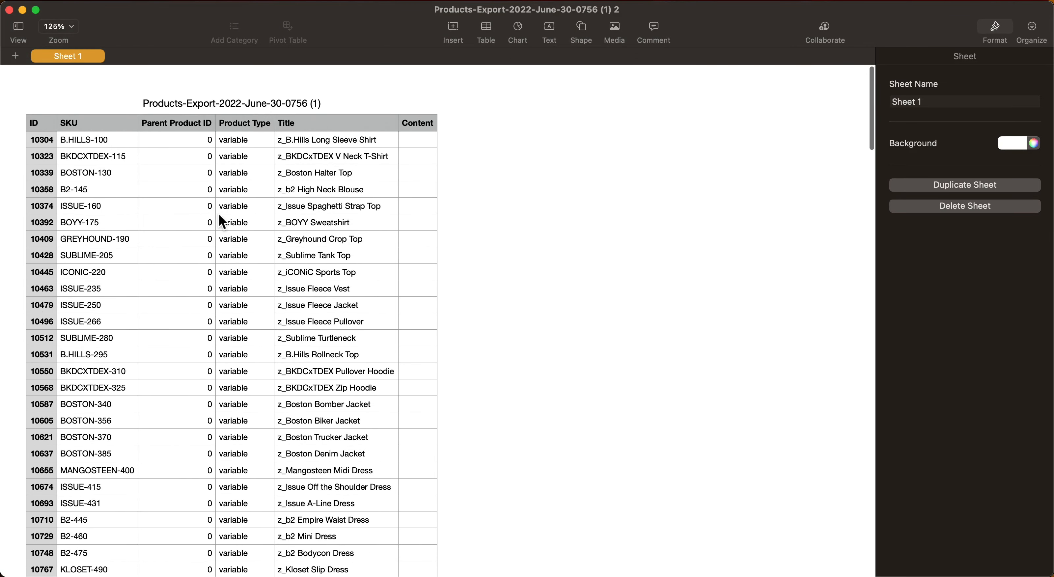
pyautogui.click(350, 168)
pyautogui.click(413, 140)
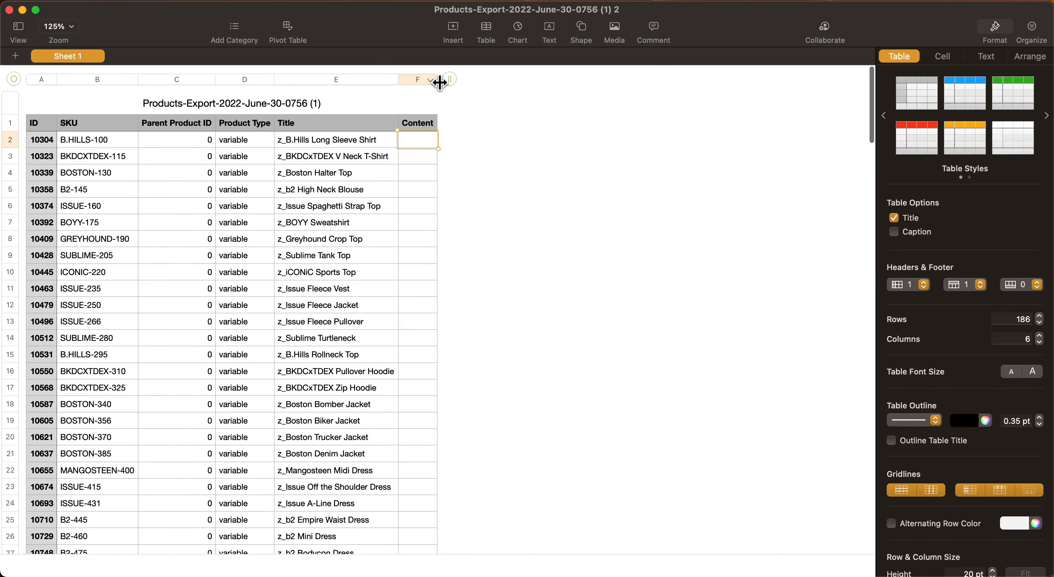
pyautogui.moveTo(440, 83); pyautogui.dragTo(817, 84)
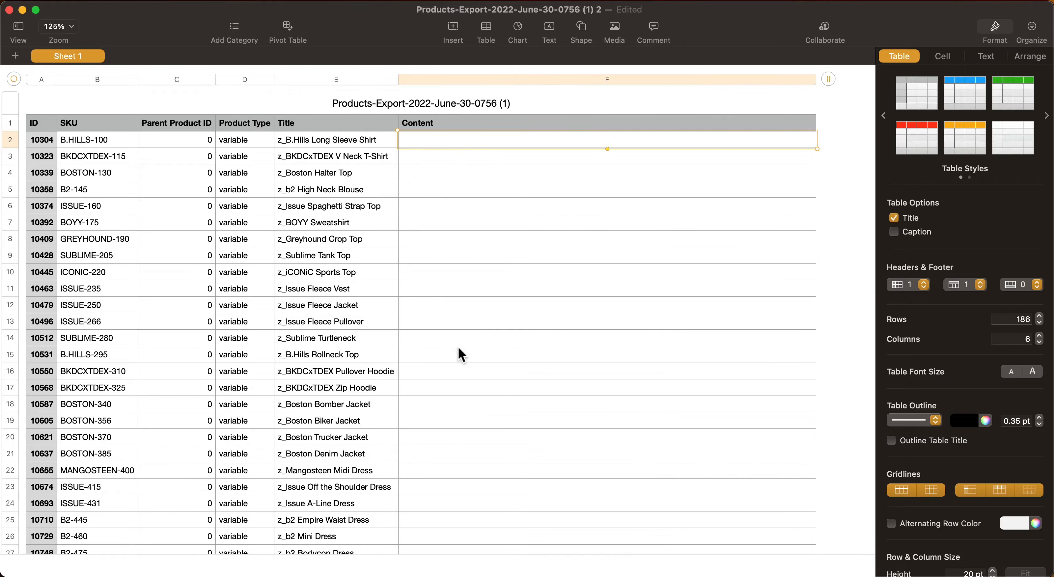
# - Paste the HTML description list with the sizing chart image into the Content cell of Painkiller Sun Dress, row 186
pyautogui.click(458, 345)
pyautogui.scroll(-15, 459, 348)
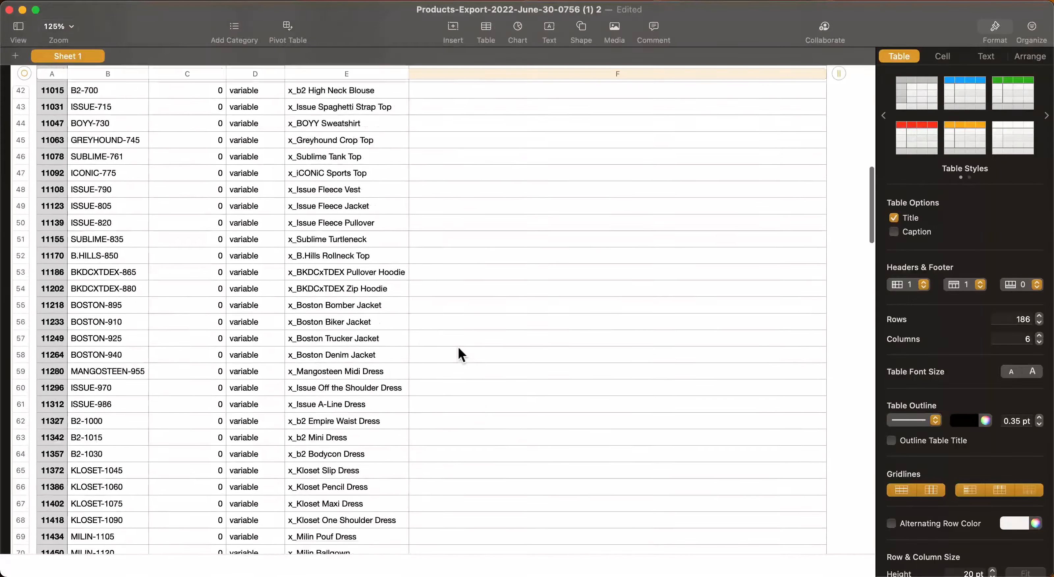
pyautogui.scroll(20, 458, 345)
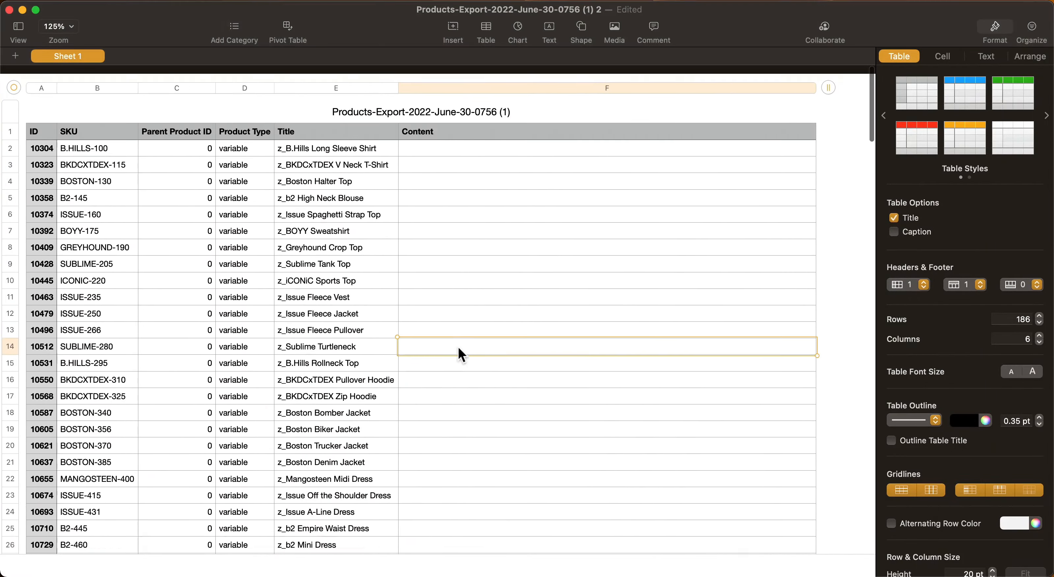
pyautogui.scroll(-20, 458, 348)
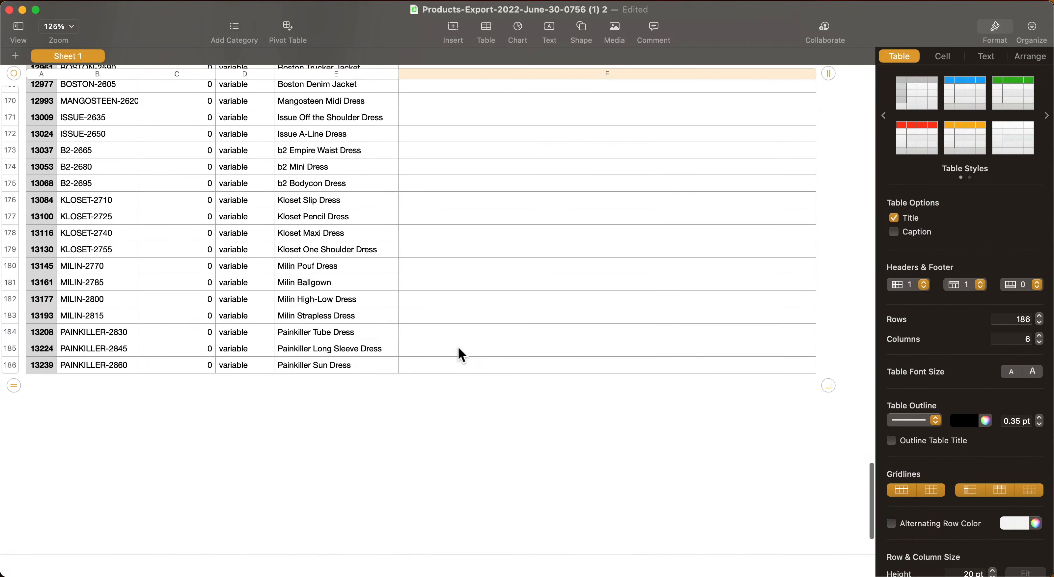
pyautogui.scroll(20, 462, 355)
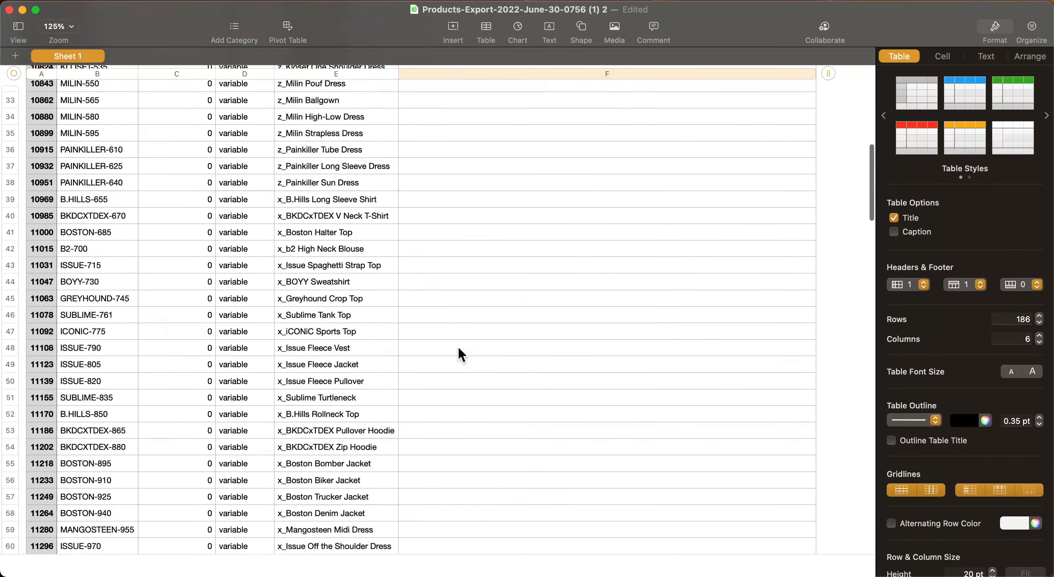
pyautogui.scroll(15, 462, 354)
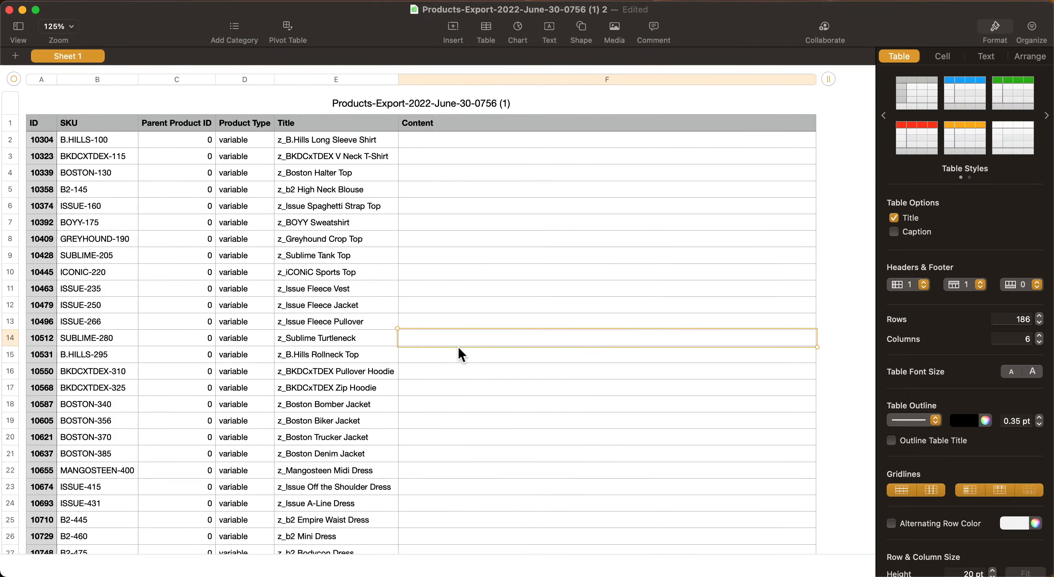
pyautogui.scroll(-20, 459, 353)
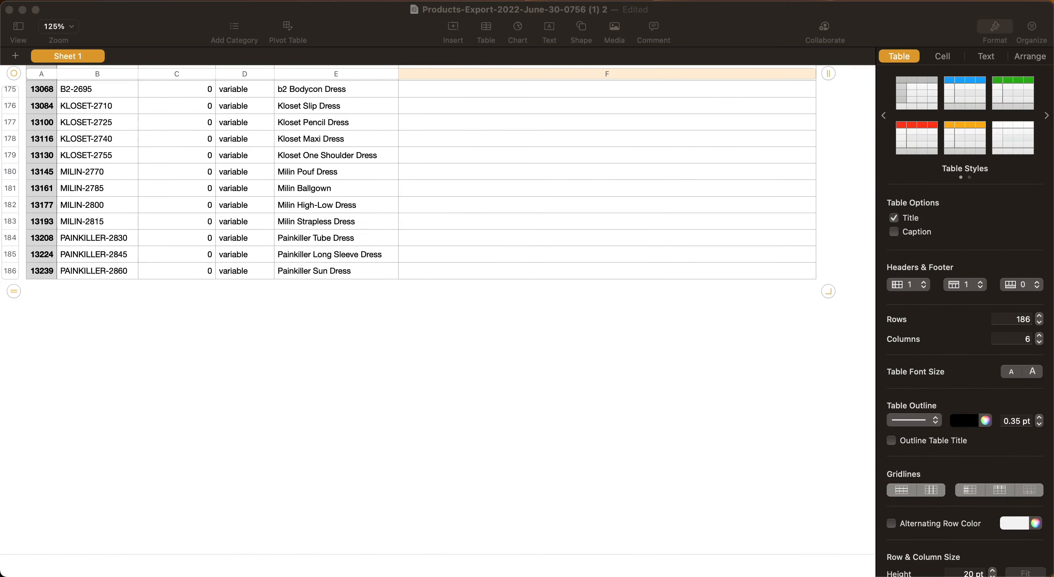
pyautogui.click(469, 275)
pyautogui.doubleClick(469, 274)
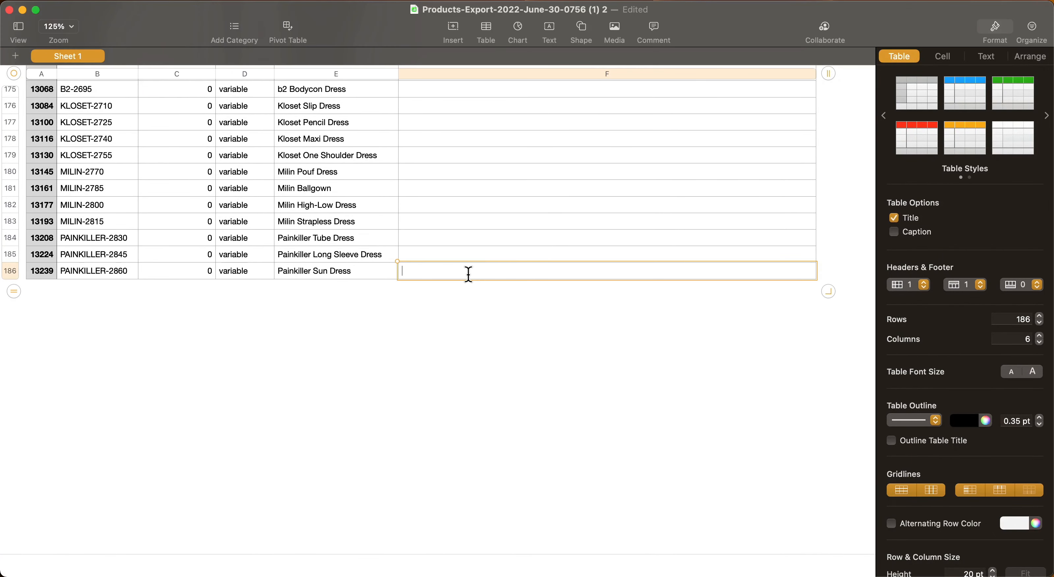
pyautogui.press('super+v')
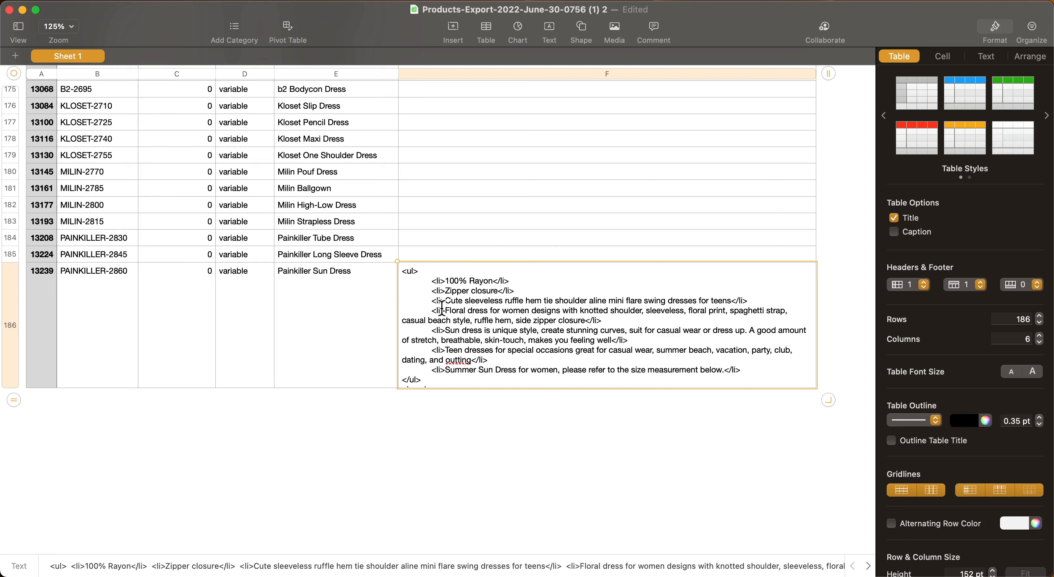
# - Increase the height of row 186 to about 243 pt and examine the image tag ending its Content text
pyautogui.moveTo(10, 392); pyautogui.dragTo(10, 463)
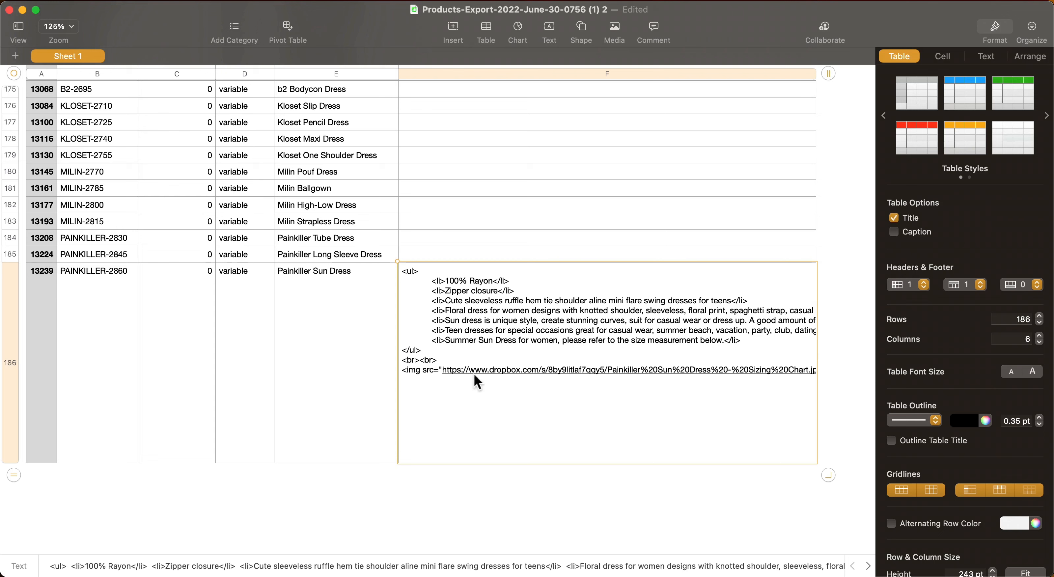
pyautogui.doubleClick(521, 400)
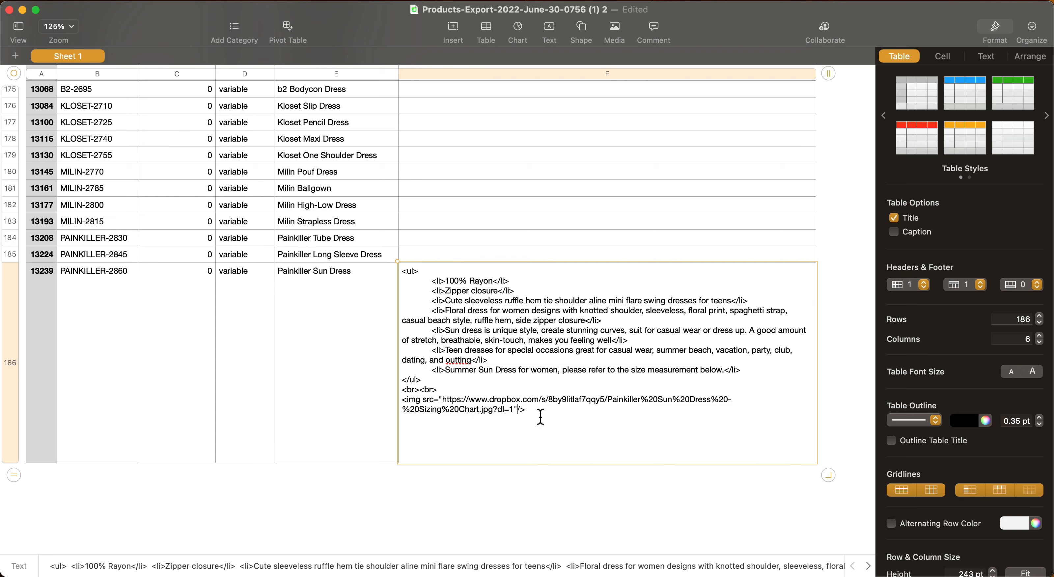
pyautogui.moveTo(527, 414); pyautogui.dragTo(409, 405)
pyautogui.click(409, 400)
# - Look through the Content column from the last product rows back to the table's header
pyautogui.scroll(10, 437, 282)
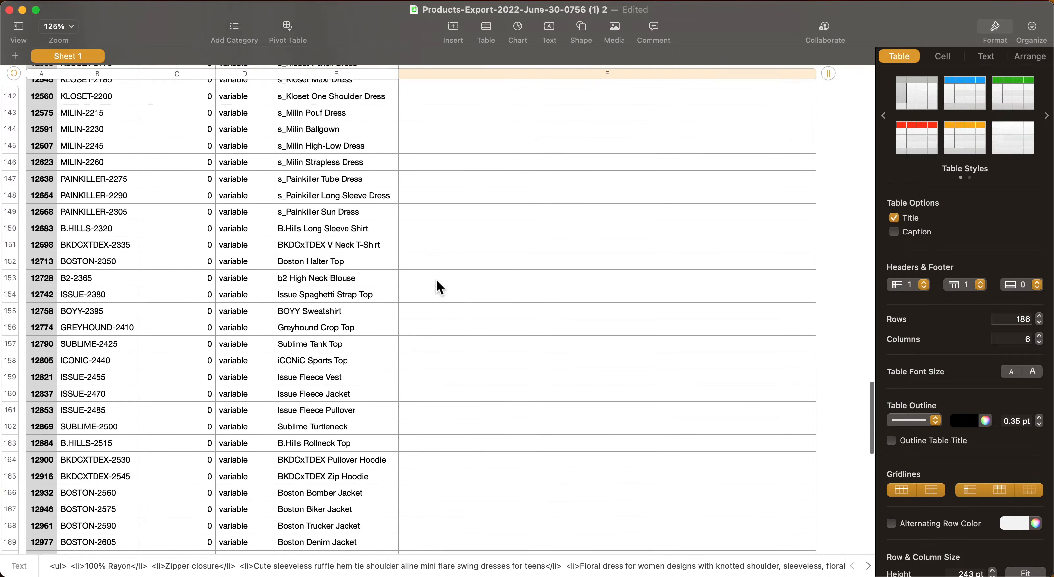
pyautogui.scroll(-5, 437, 287)
pyautogui.scroll(20, 437, 287)
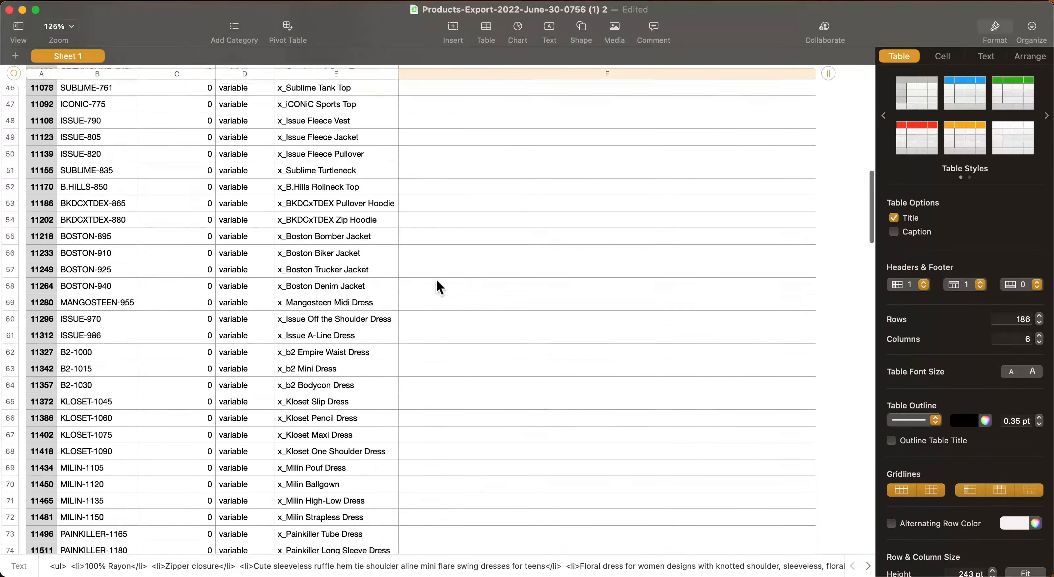
pyautogui.scroll(-20, 437, 281)
pyautogui.scroll(20, 437, 281)
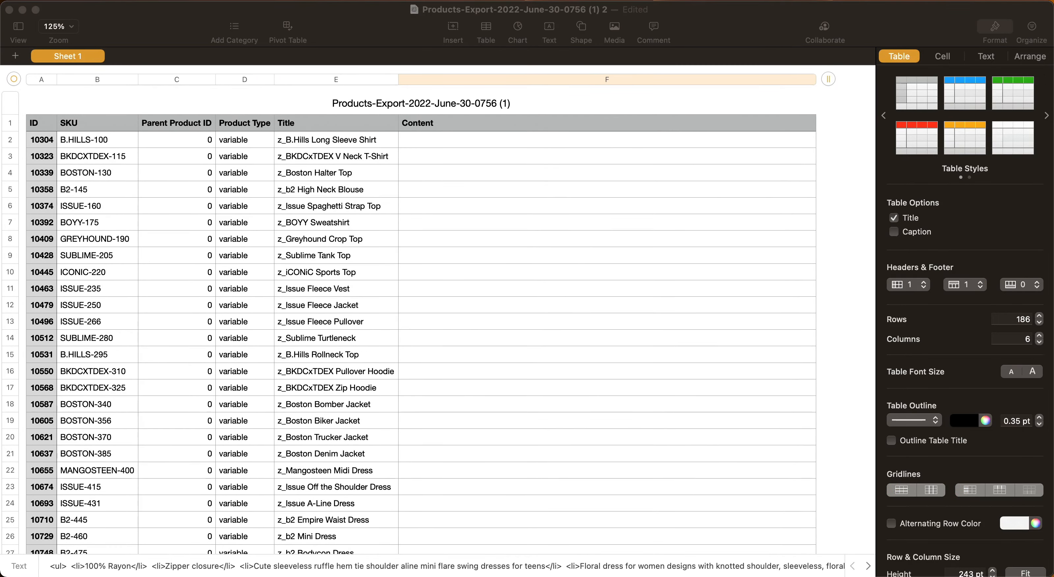
# - Check the filled Content column across the product rows down to Painkiller Sun Dress, and close the spreadsheet
pyautogui.click(327, 224)
pyautogui.scroll(-20, 323, 195)
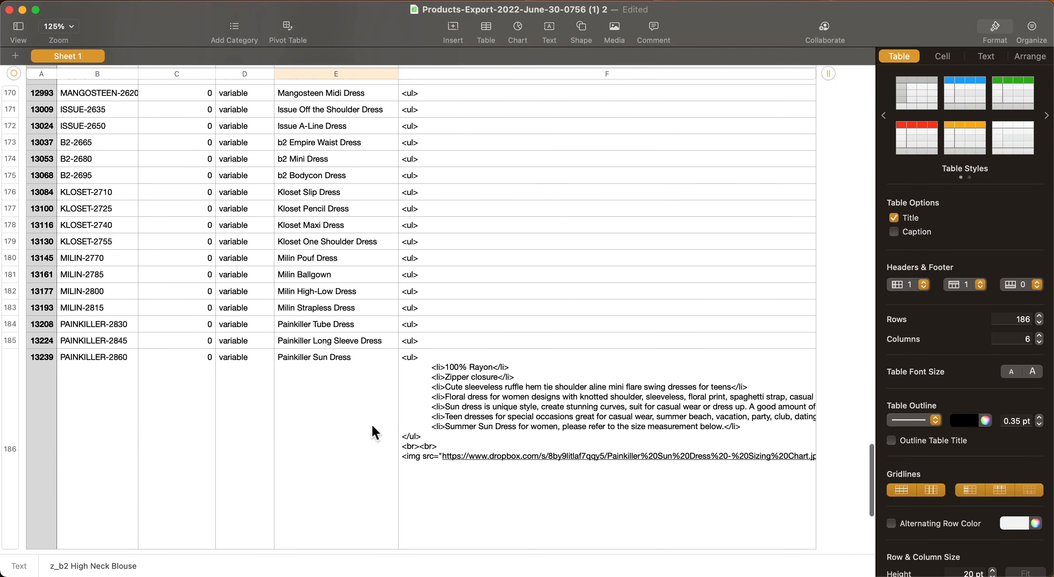
pyautogui.scroll(5, 526, 375)
pyautogui.scroll(-3, 495, 273)
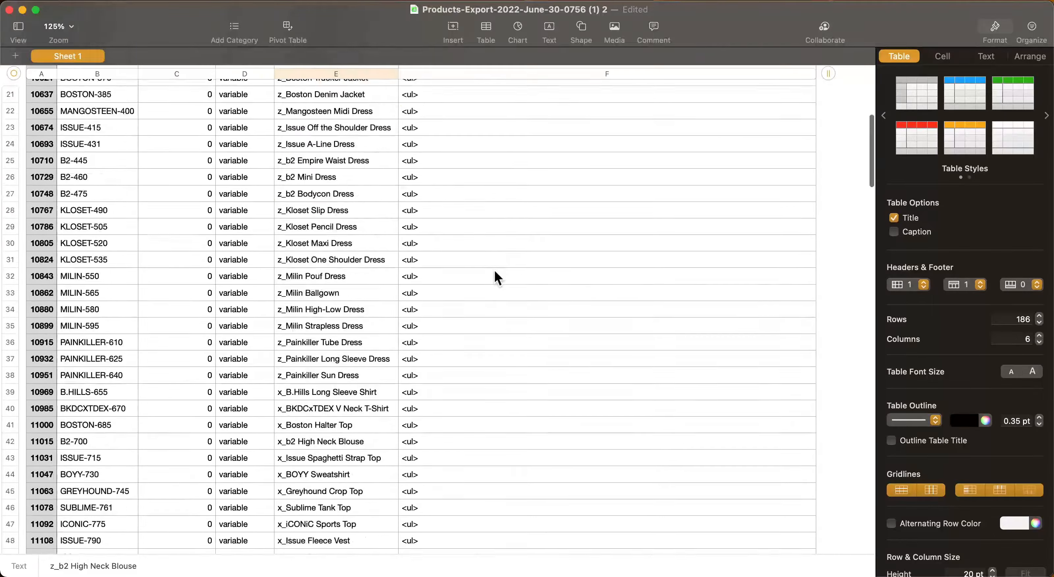
pyautogui.scroll(20, 496, 273)
pyautogui.scroll(-20, 495, 272)
pyautogui.scroll(5, 494, 271)
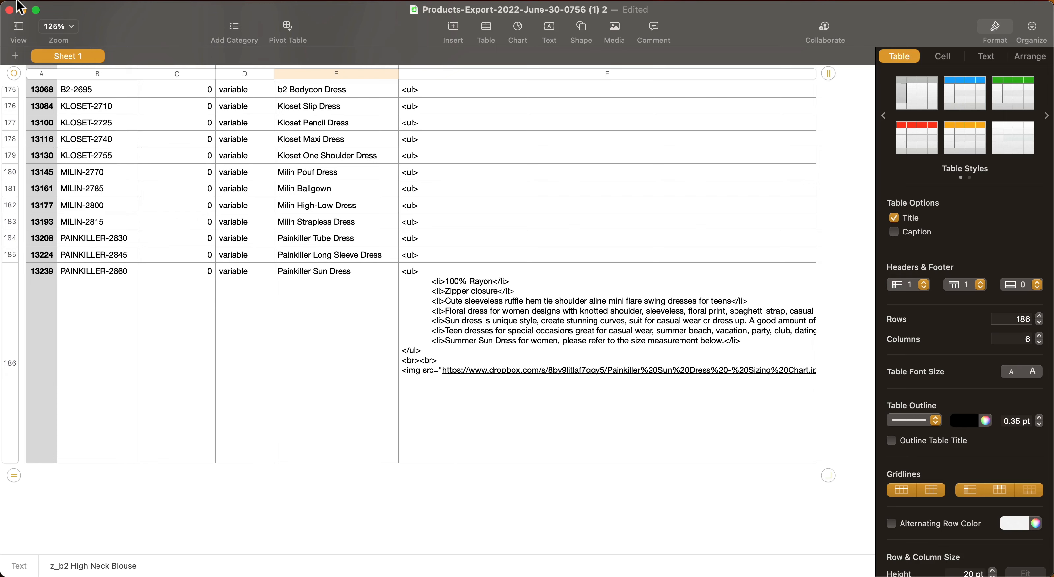
pyautogui.click(9, 10)
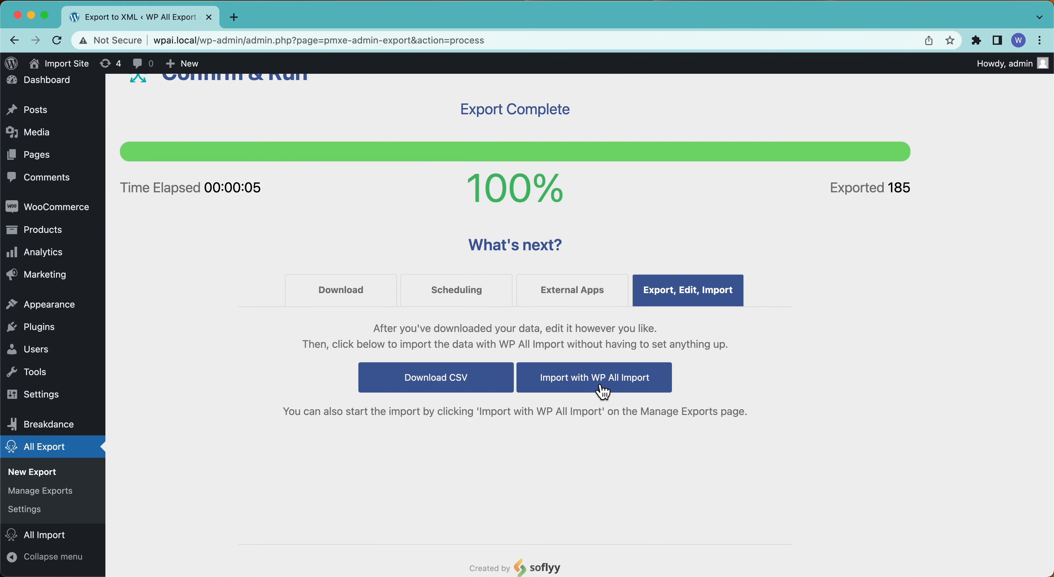
# - Start the reimport of this export with WP All Import, upload Product Export.csv from Downloads, and continue to the field mapping
pyautogui.click(594, 378)
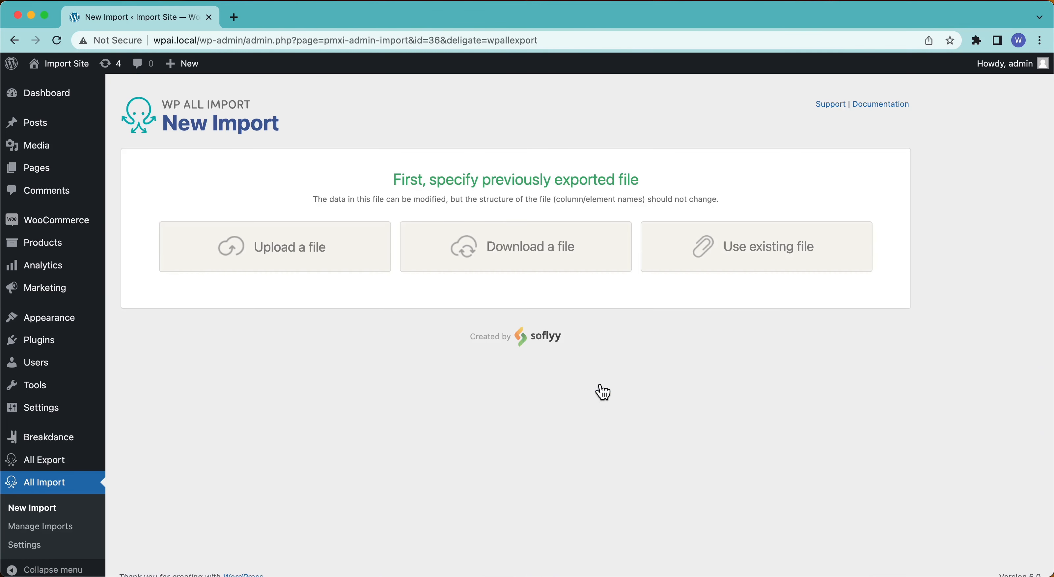
pyautogui.click(363, 244)
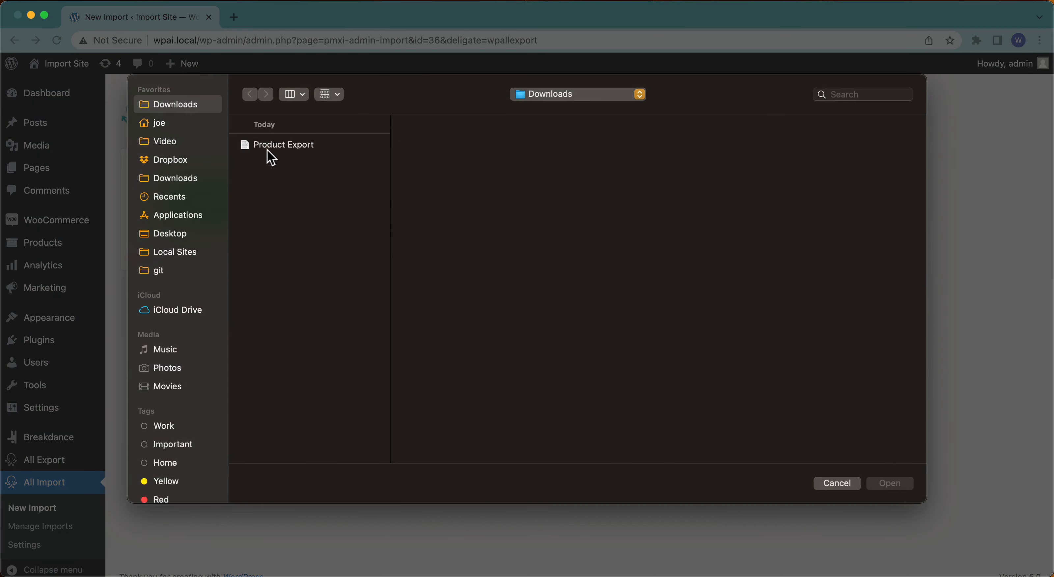
pyautogui.click(267, 147)
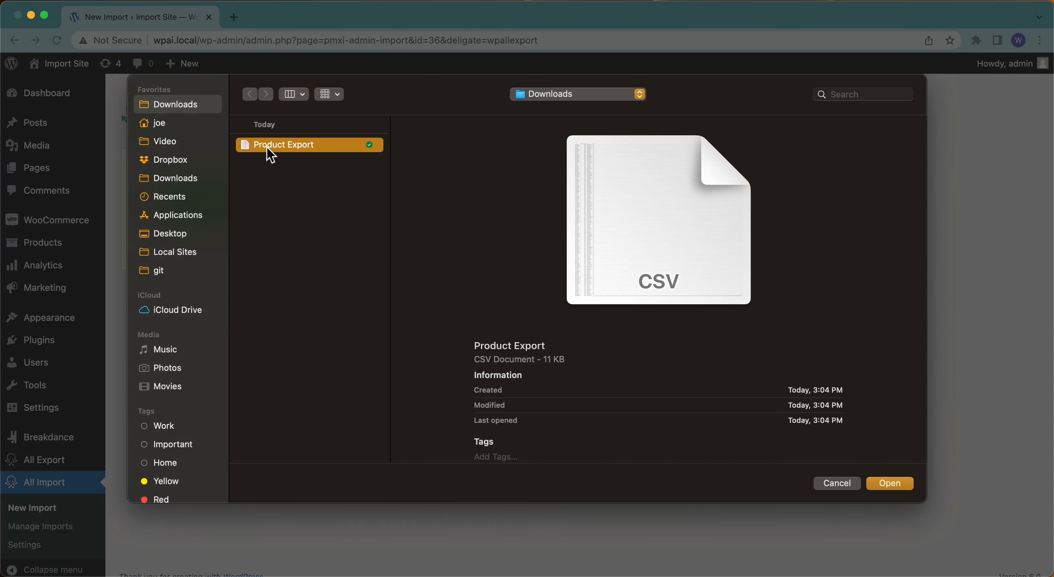
pyautogui.click(890, 487)
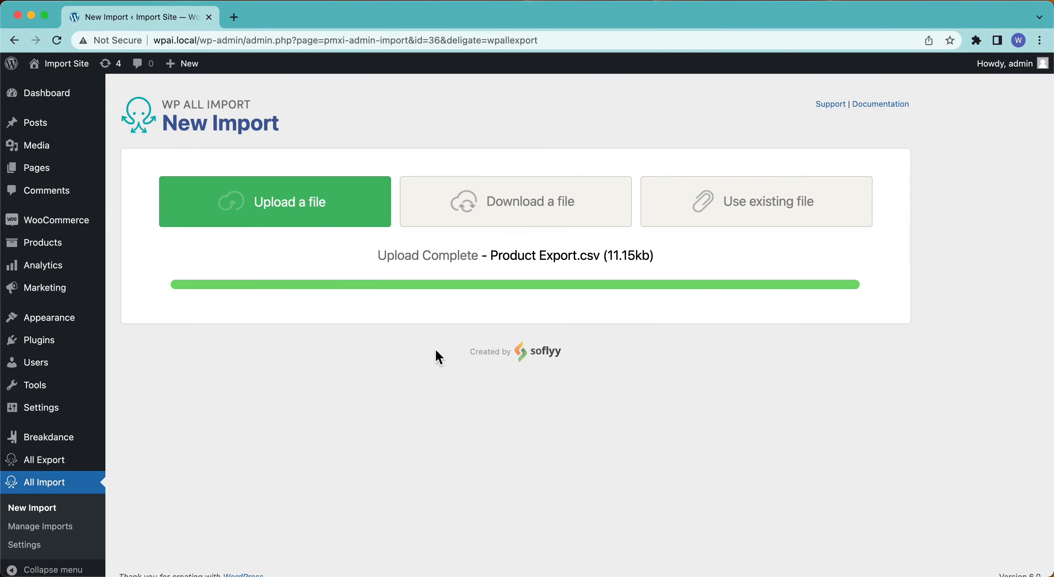
pyautogui.click(479, 358)
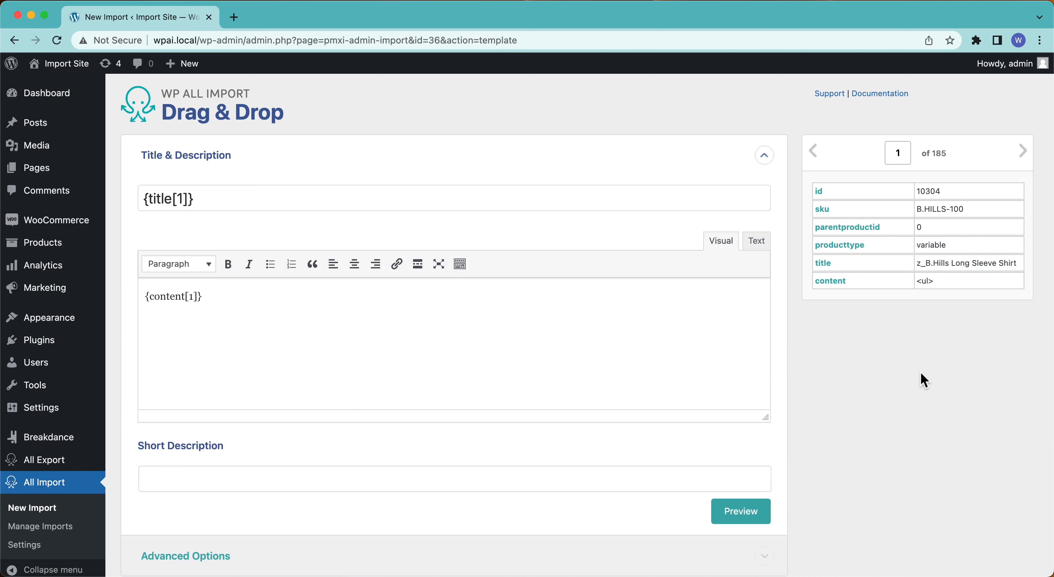
# - Check the Images option for scanning post content and importing images wrapped in <img> tags, and continue to the import settings
pyautogui.scroll(-10, 921, 373)
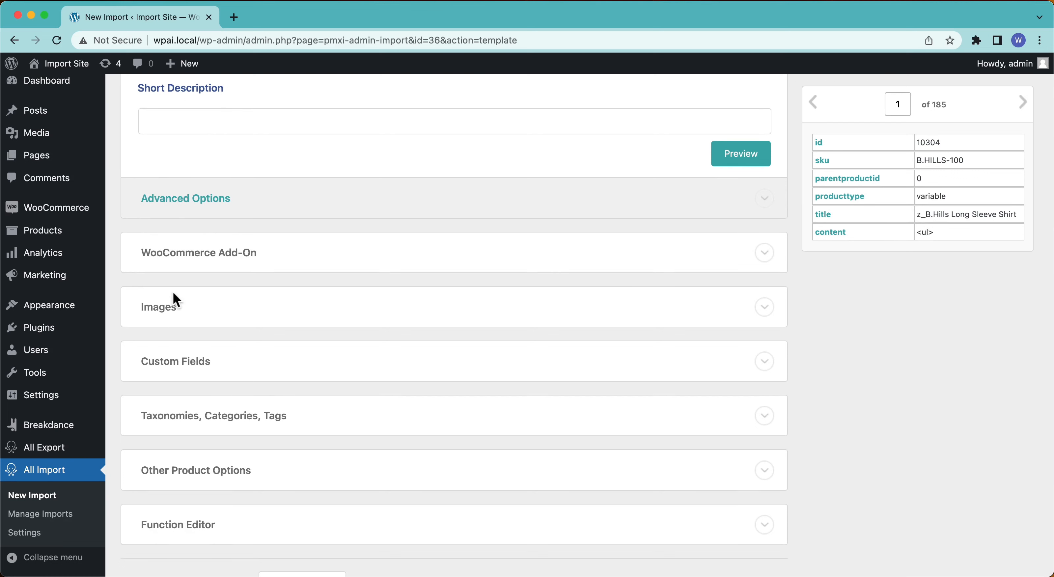
pyautogui.click(174, 318)
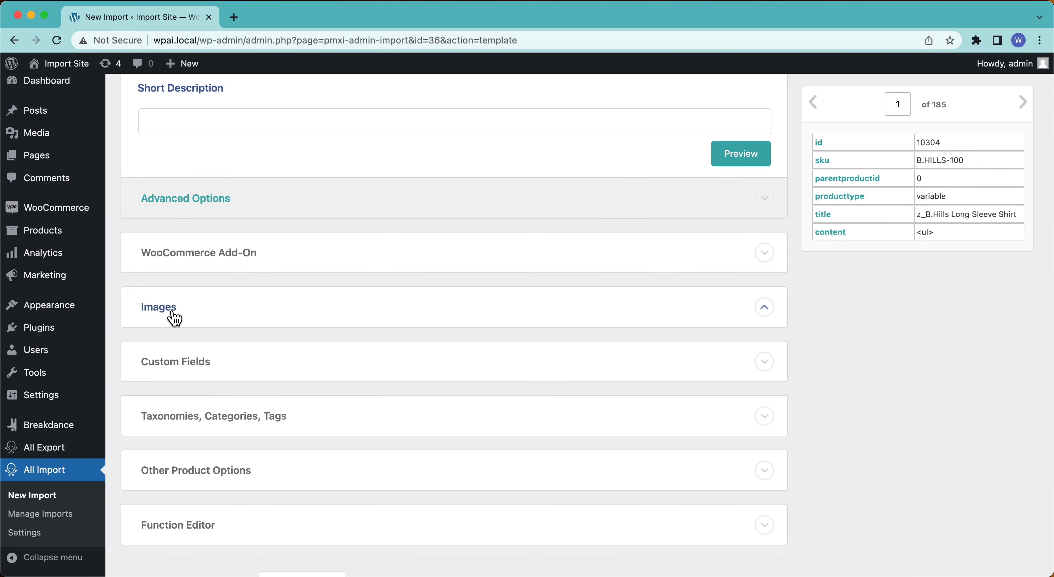
pyautogui.scroll(-4, 509, 357)
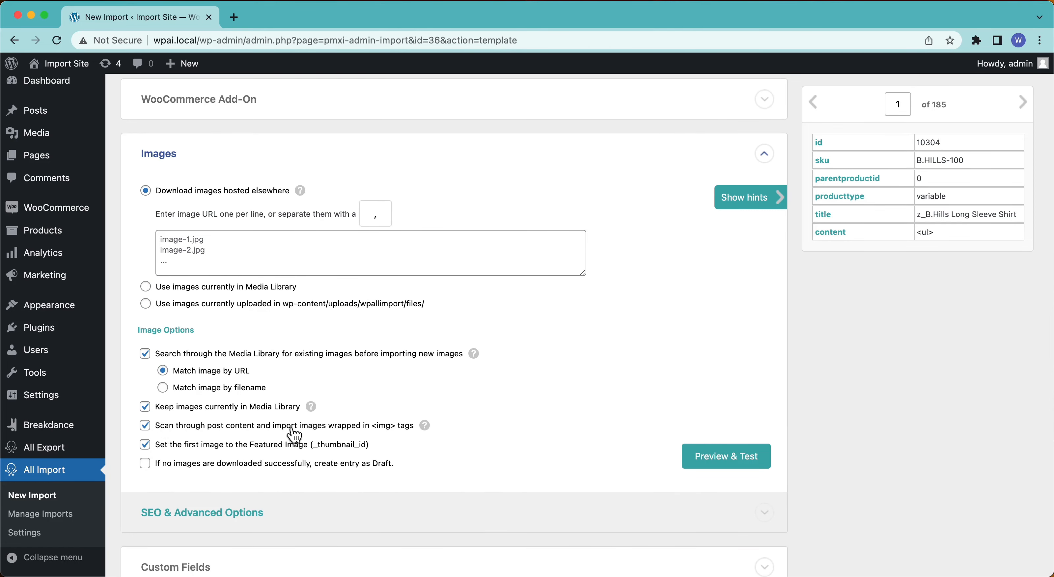
pyautogui.moveTo(426, 427)
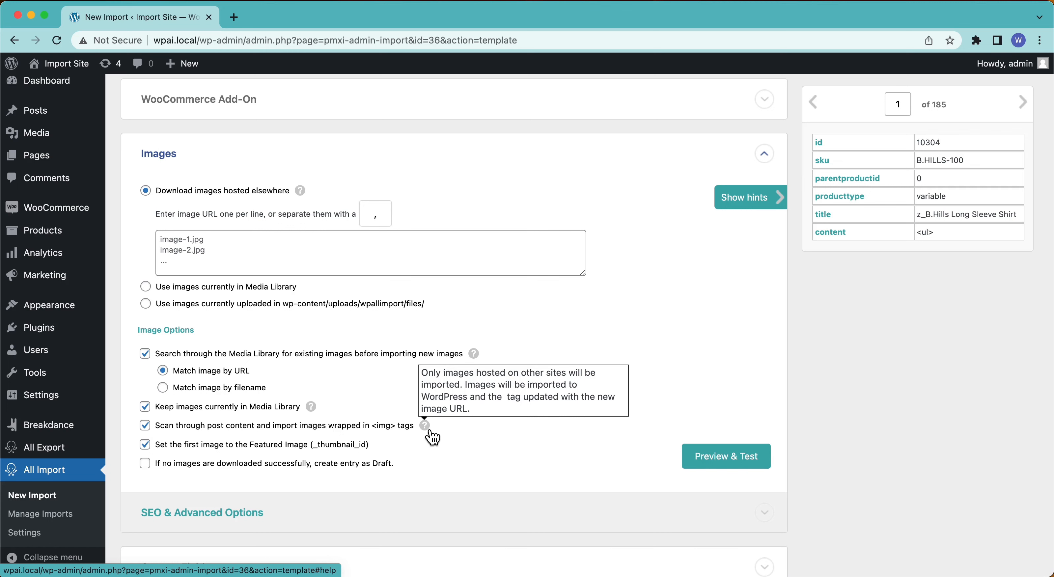
pyautogui.click(159, 160)
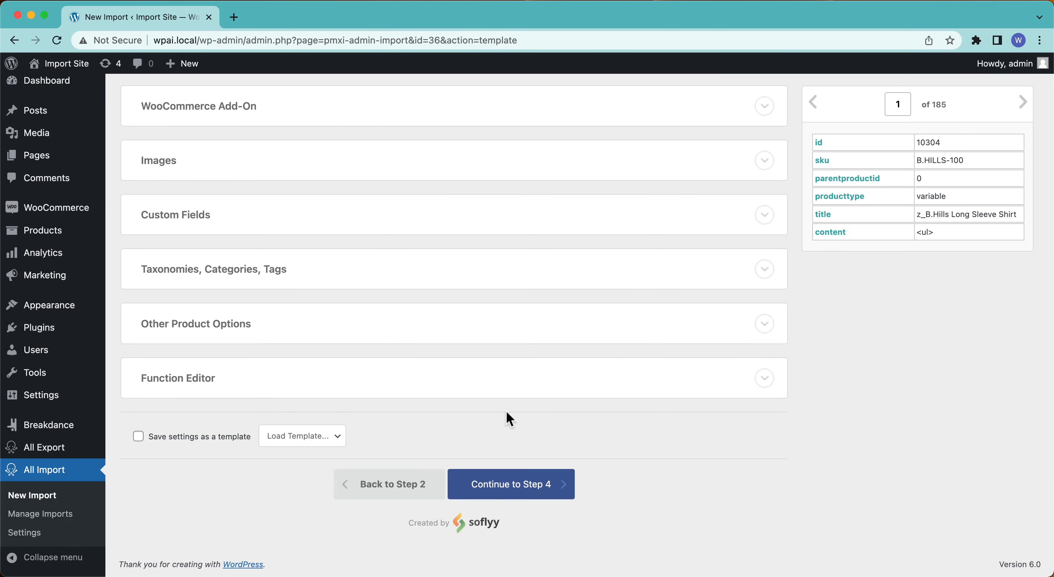
pyautogui.click(487, 489)
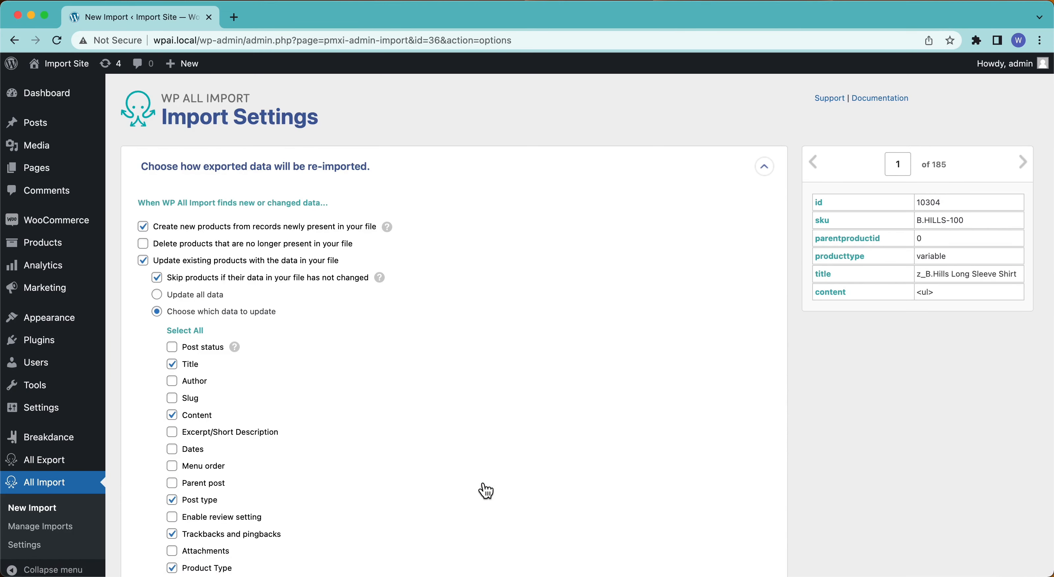
# - Review which product data is chosen for updating in the import settings, and confirm and run the import
pyautogui.scroll(-5, 395, 434)
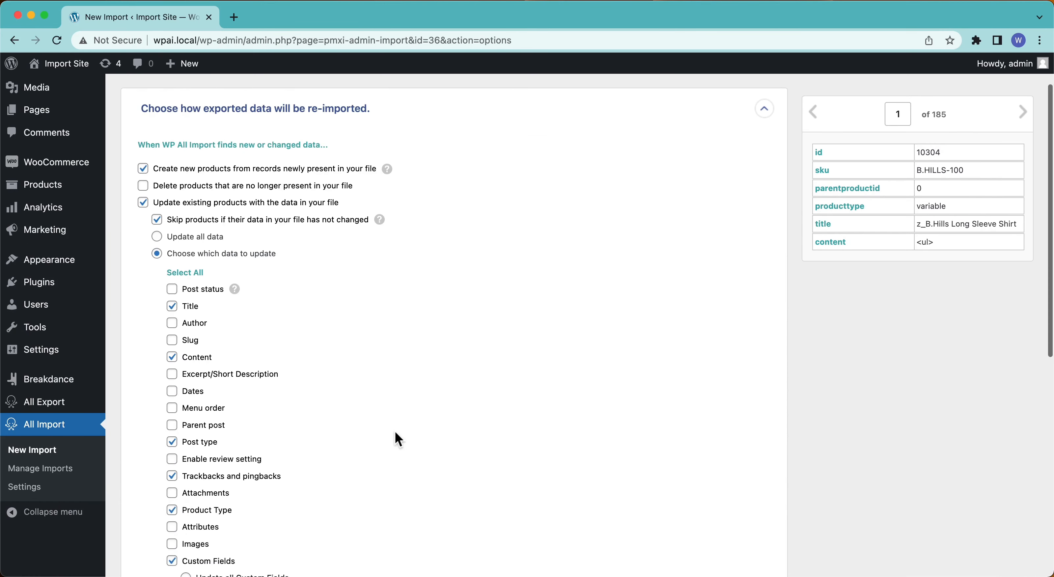
pyautogui.scroll(-5, 346, 383)
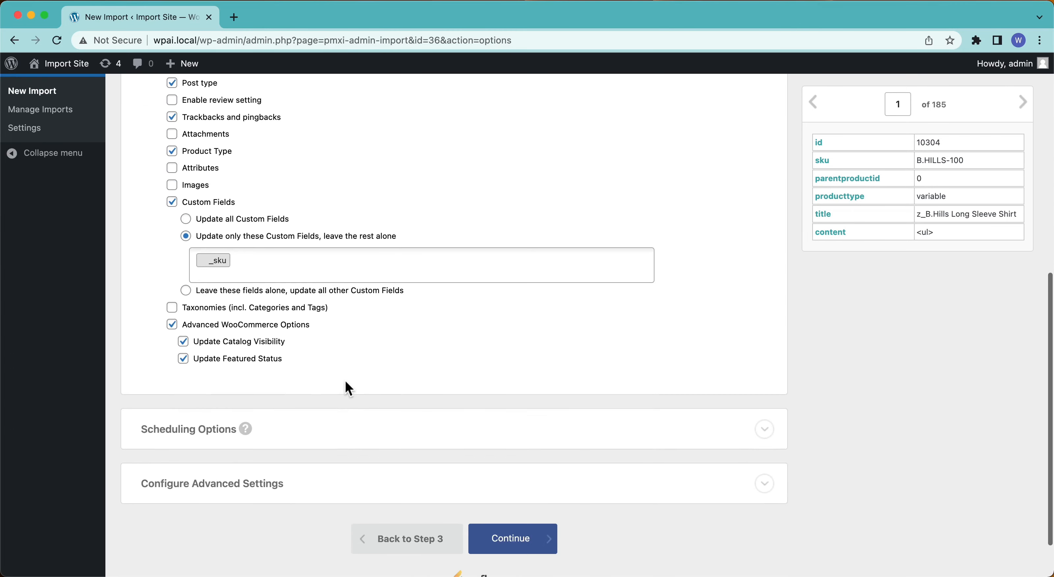
pyautogui.scroll(8, 346, 384)
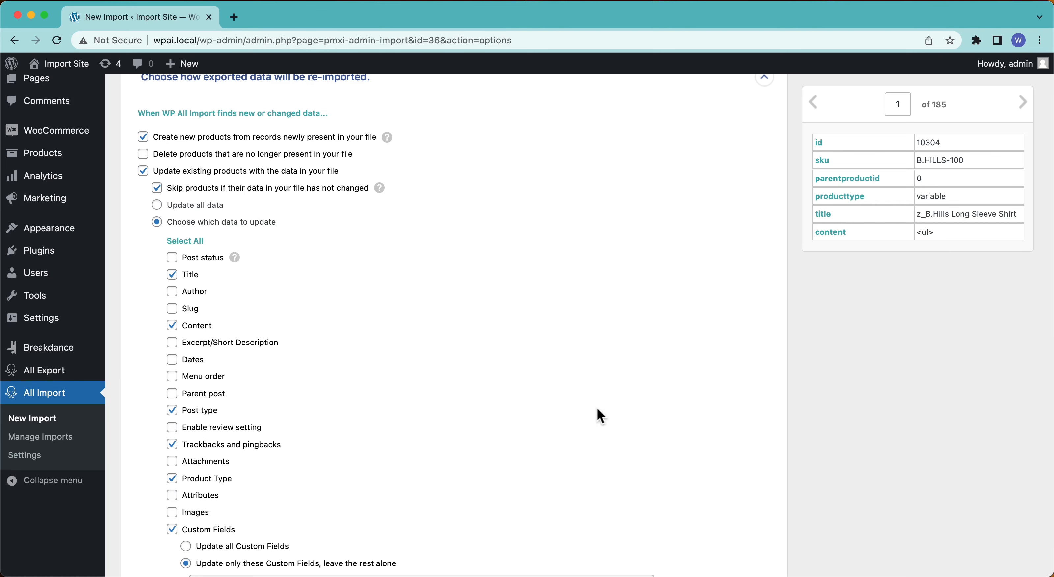
pyautogui.scroll(-7, 598, 410)
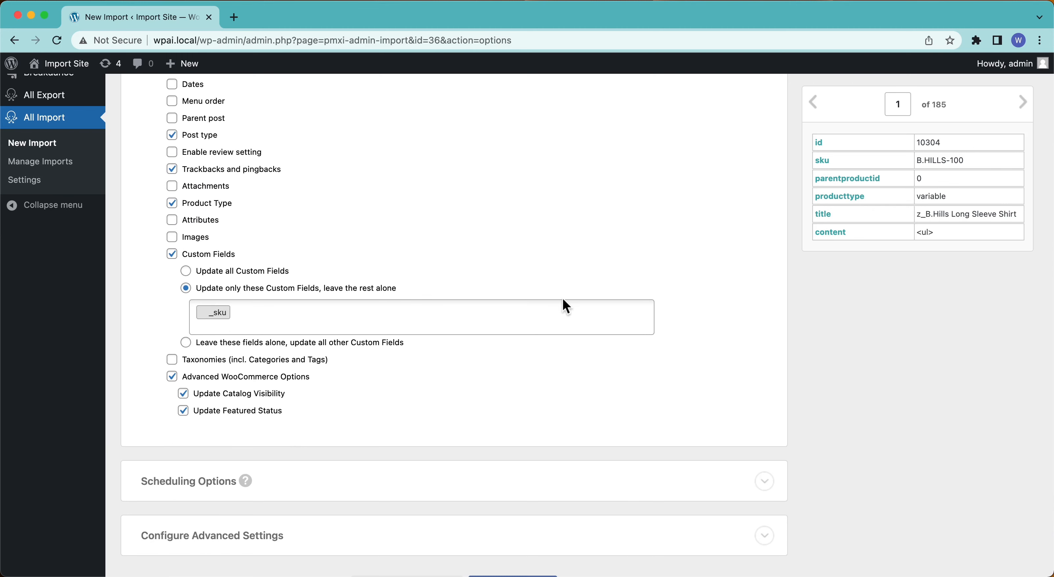
pyautogui.scroll(6, 563, 299)
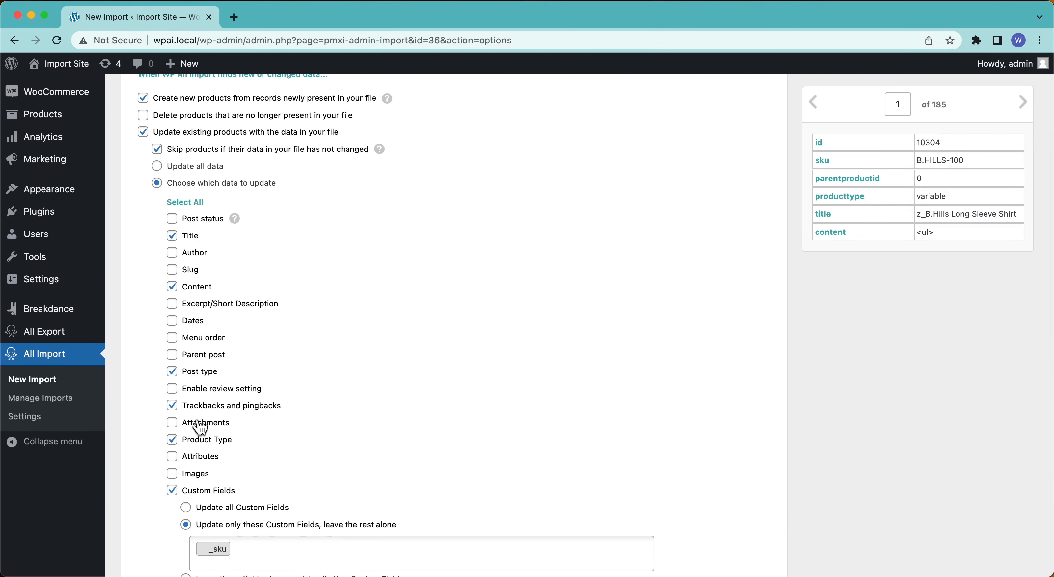
pyautogui.scroll(-9, 646, 404)
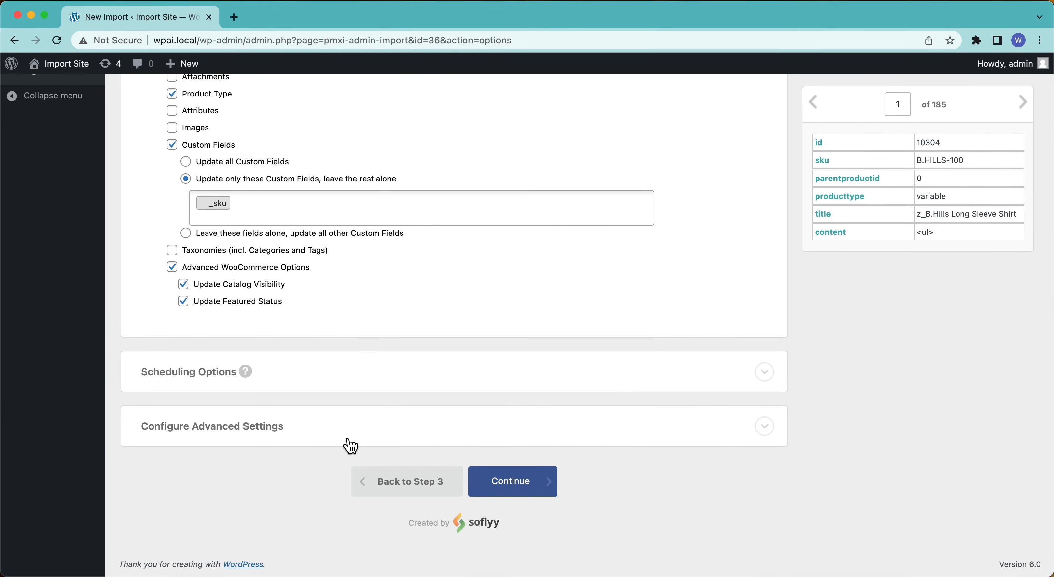
pyautogui.click(554, 497)
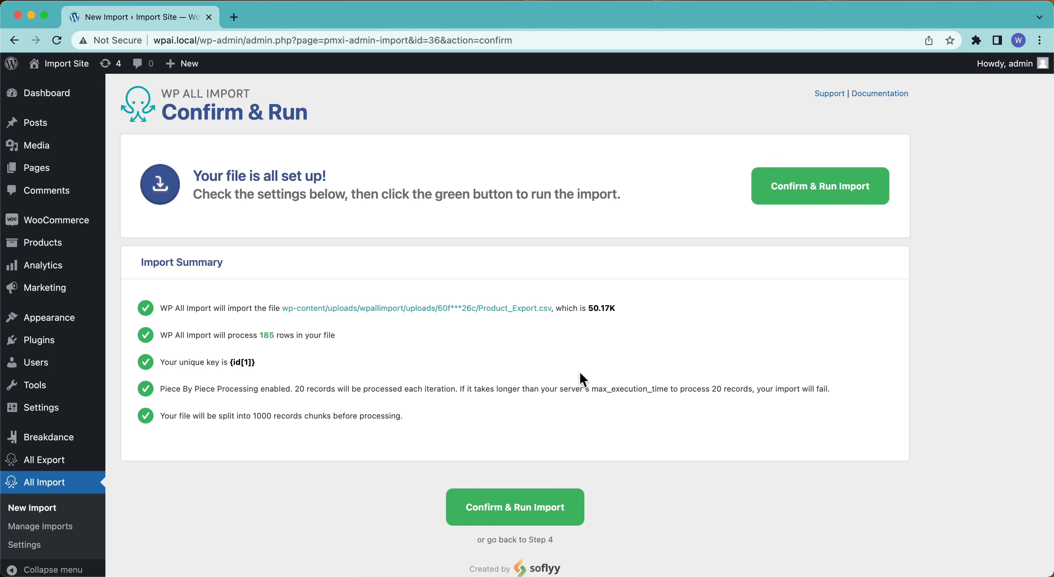
pyautogui.click(773, 195)
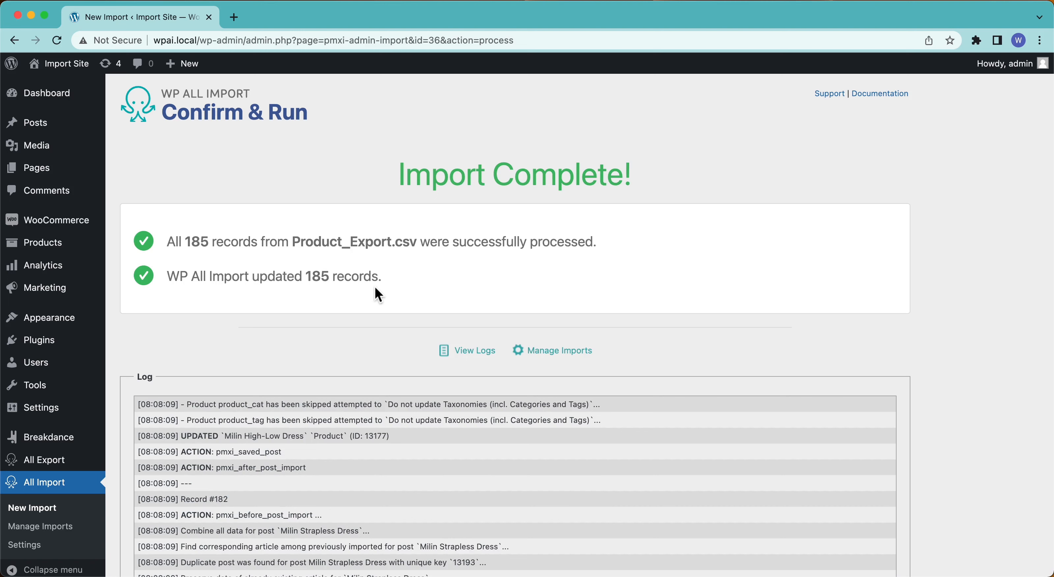
# - View the Painkiller Sun Dress product page on the storefront from the list of all products
pyautogui.moveTo(35, 246)
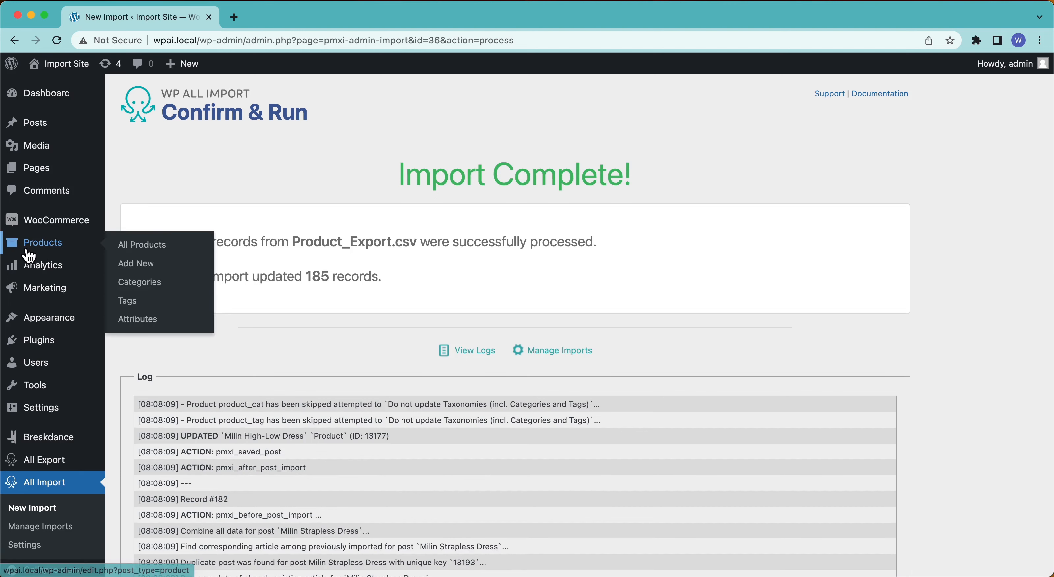
pyautogui.click(150, 248)
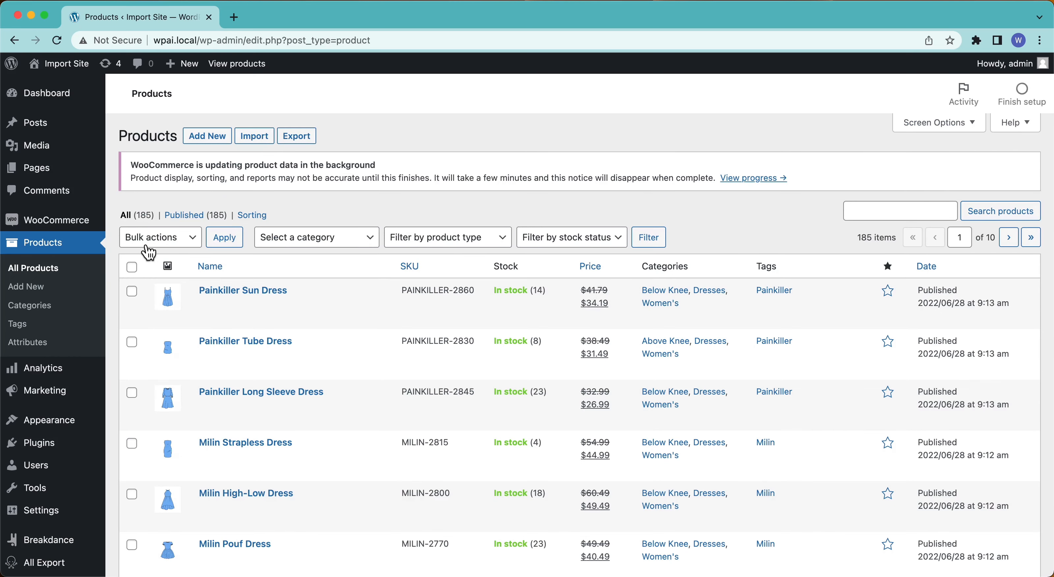
pyautogui.moveTo(307, 286)
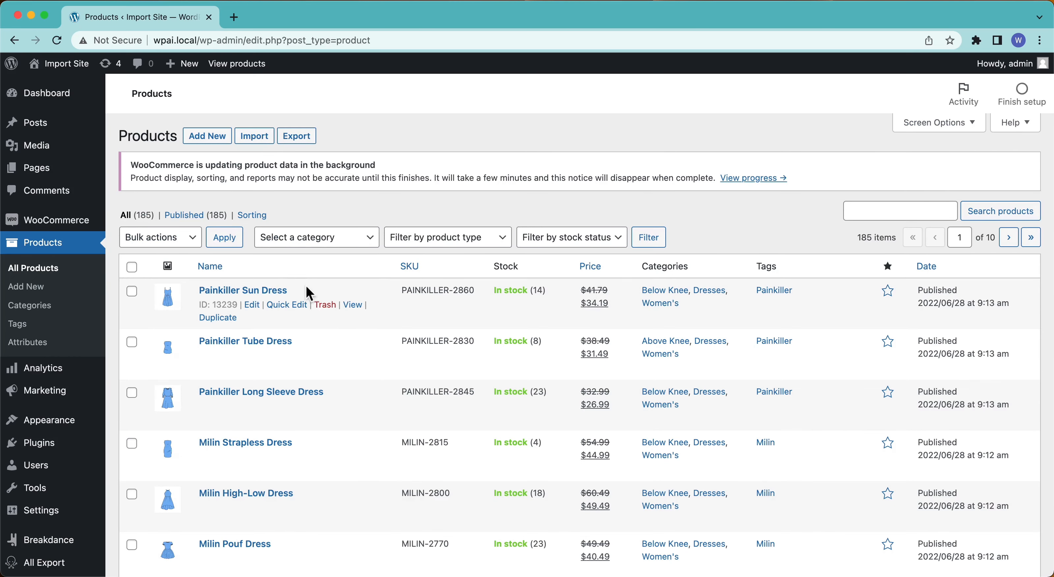
pyautogui.click(354, 306)
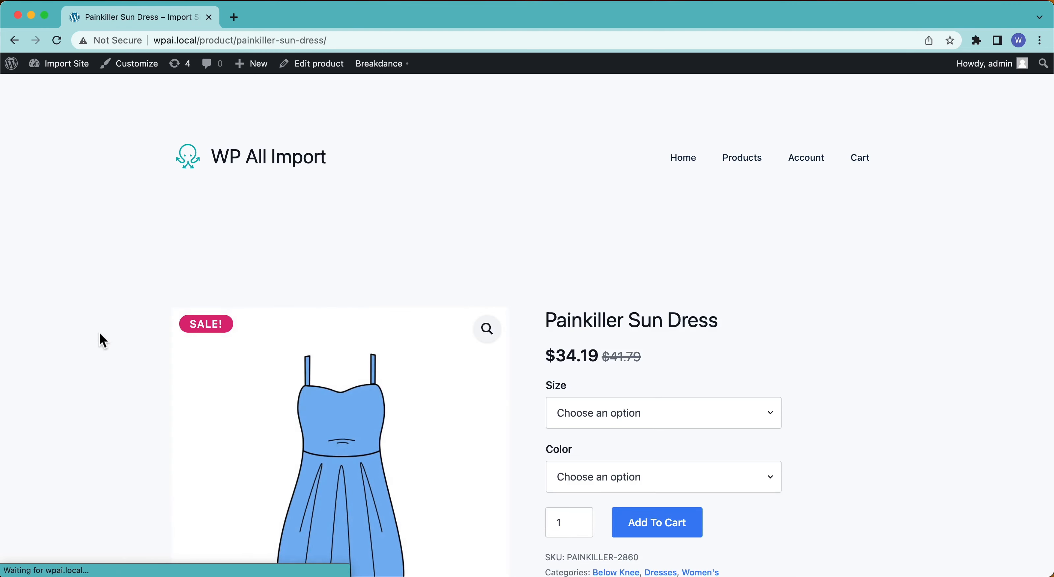
# - Try the Painkiller Sun Dress variations on its product page, choosing Medium in Green and X-Small in Blue
pyautogui.scroll(-3, 103, 340)
pyautogui.click(608, 292)
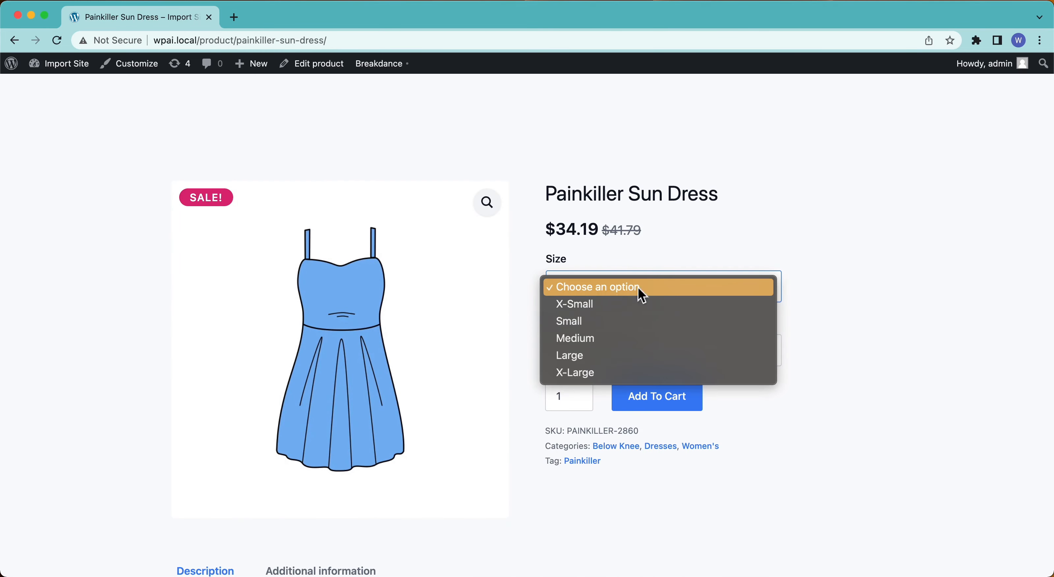
pyautogui.click(943, 301)
pyautogui.click(629, 362)
pyautogui.click(605, 388)
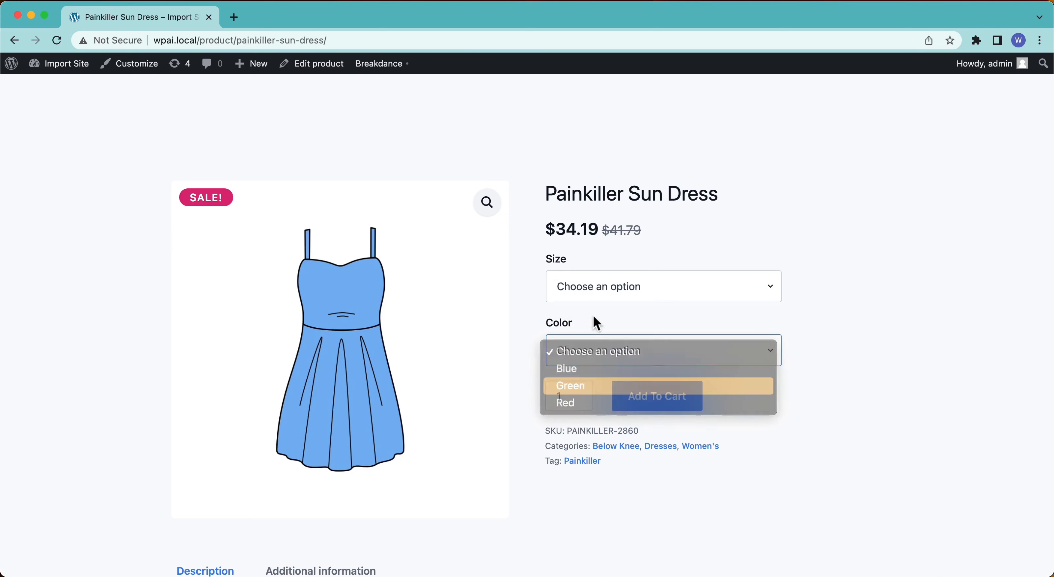
pyautogui.click(593, 290)
pyautogui.click(591, 333)
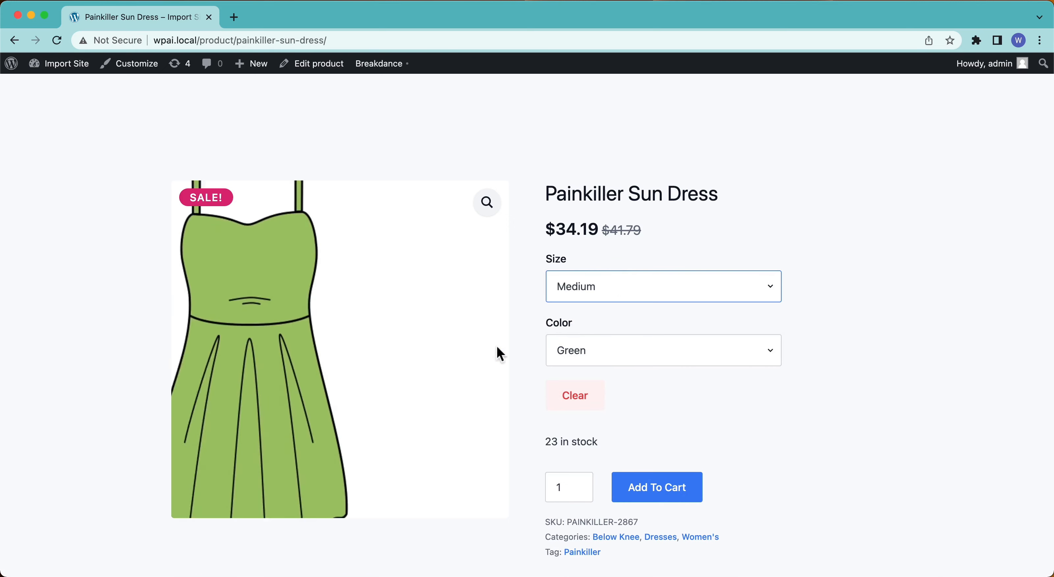
pyautogui.click(596, 288)
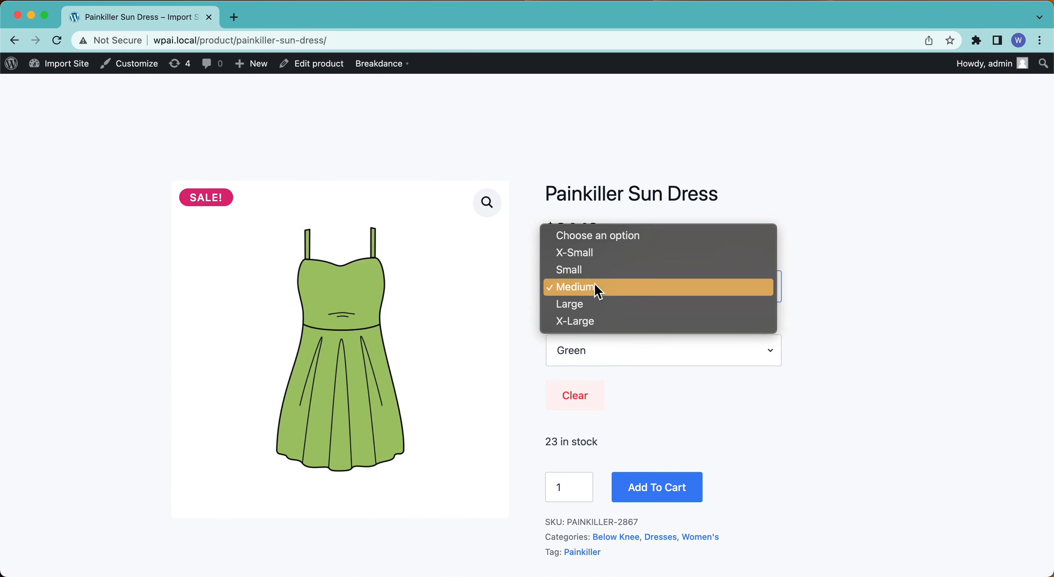
pyautogui.click(592, 254)
pyautogui.click(583, 348)
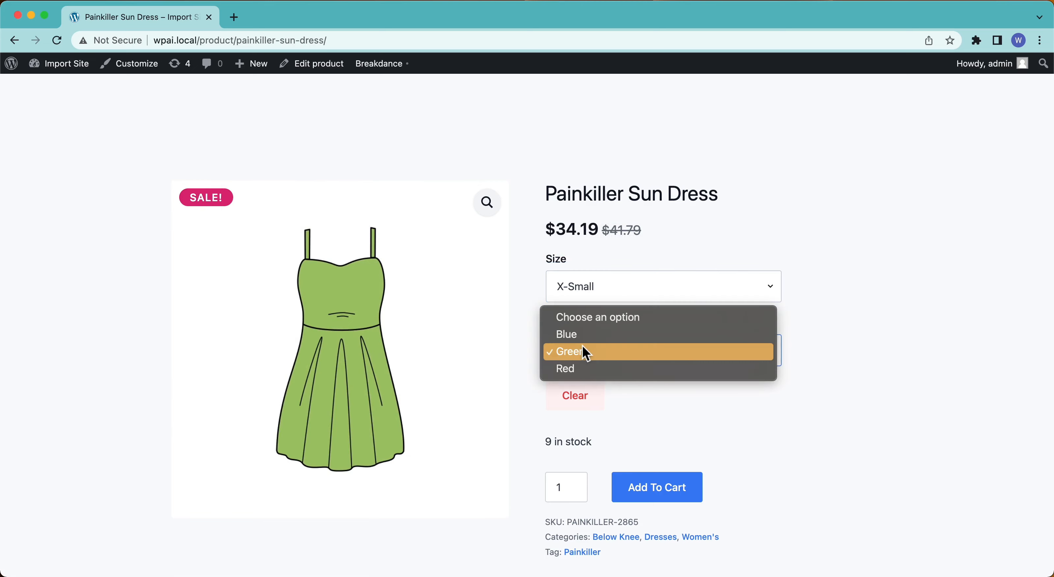
pyautogui.click(574, 335)
# - Examine the imported bullet list and sizing chart image in the Painkiller Sun Dress description
pyautogui.scroll(-10, 916, 416)
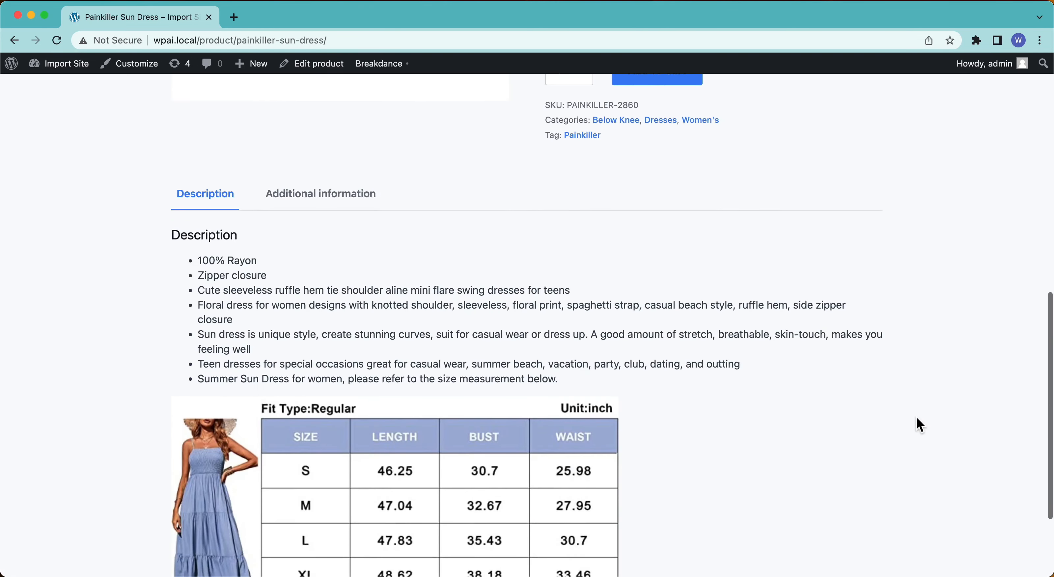
pyautogui.scroll(-3, 916, 416)
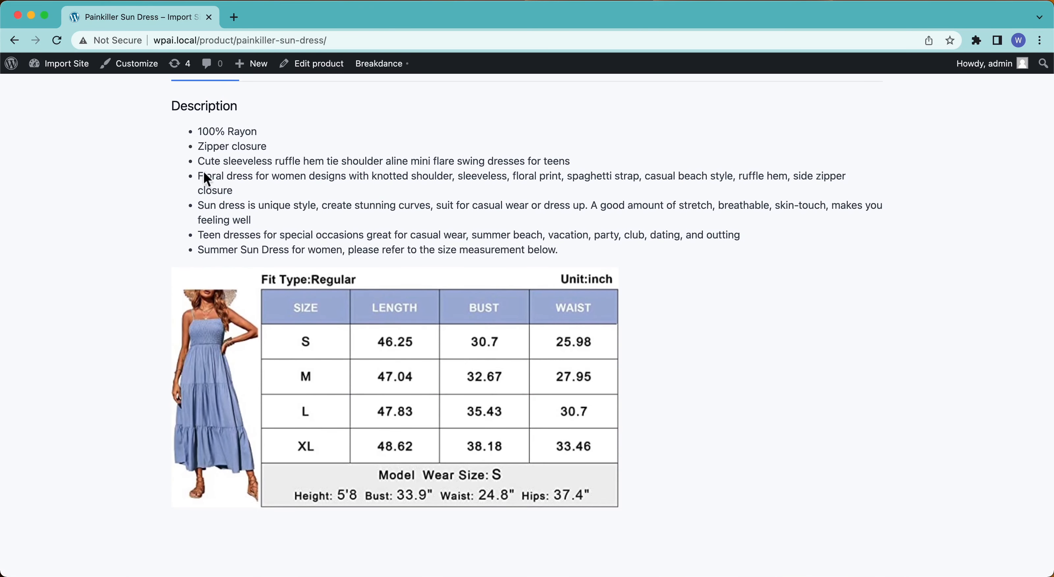
pyautogui.scroll(1, 193, 179)
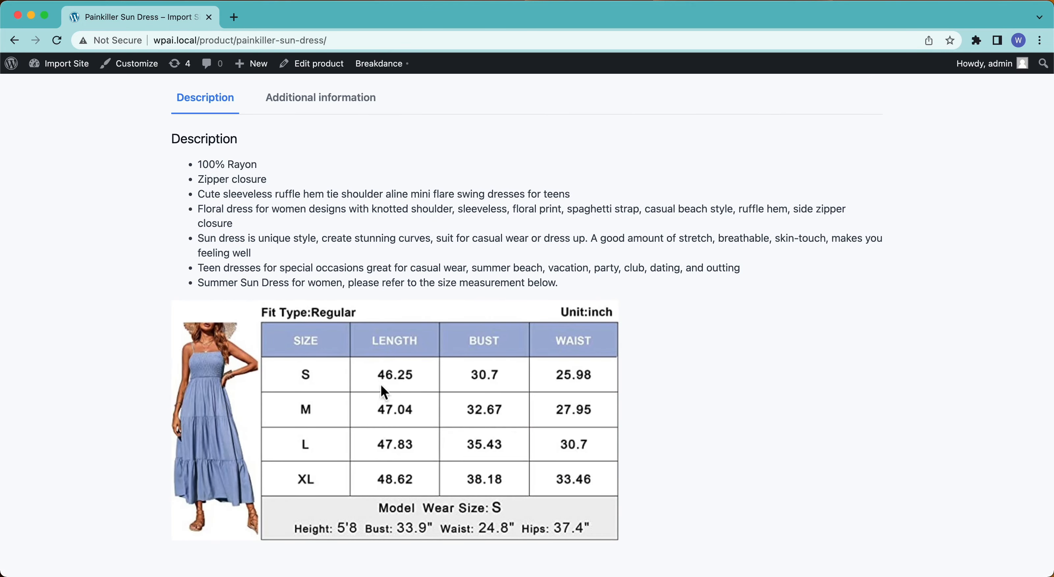
pyautogui.scroll(5, 893, 384)
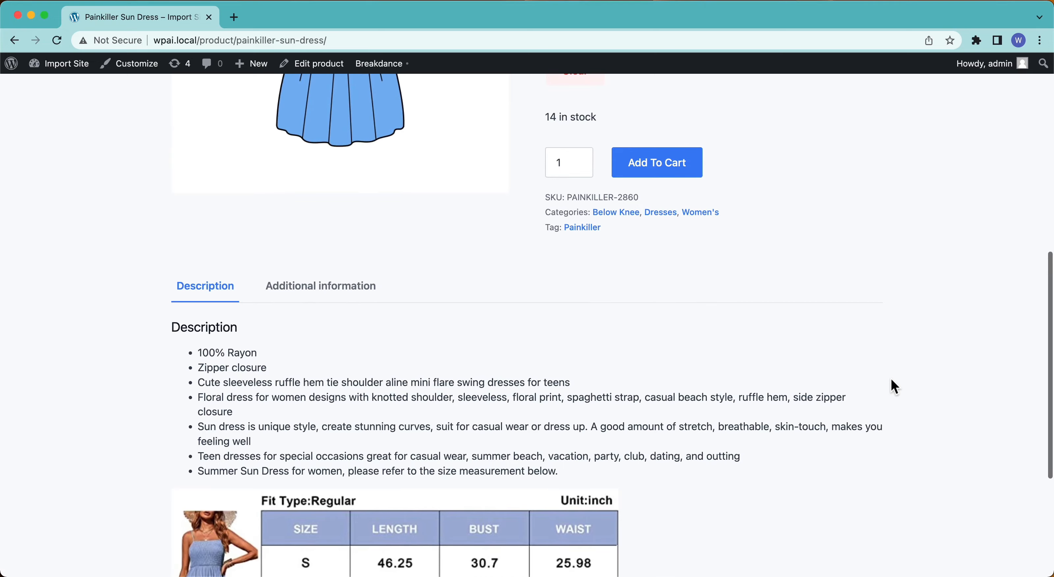
pyautogui.scroll(-4, 894, 385)
pyautogui.scroll(15, 192, 217)
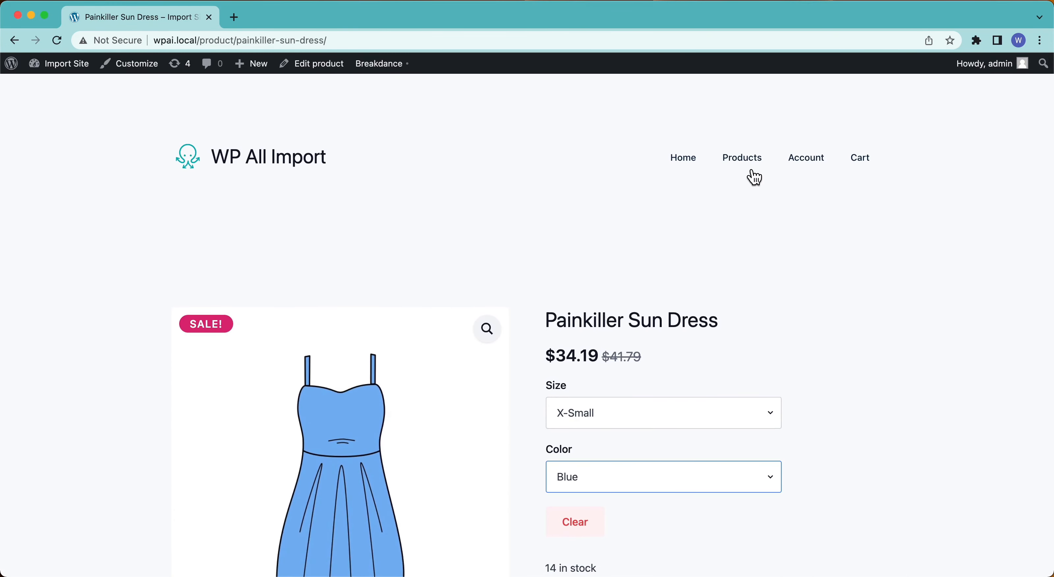
# - Open the storefront's Products page and browse through its product grid
pyautogui.click(753, 169)
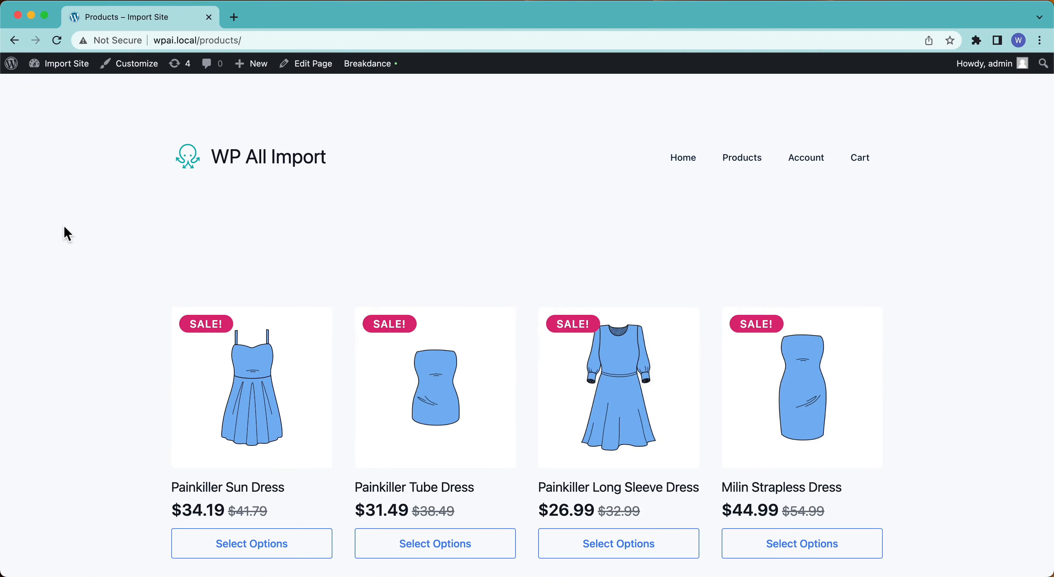
pyautogui.scroll(-10, 65, 228)
pyautogui.scroll(15, 64, 227)
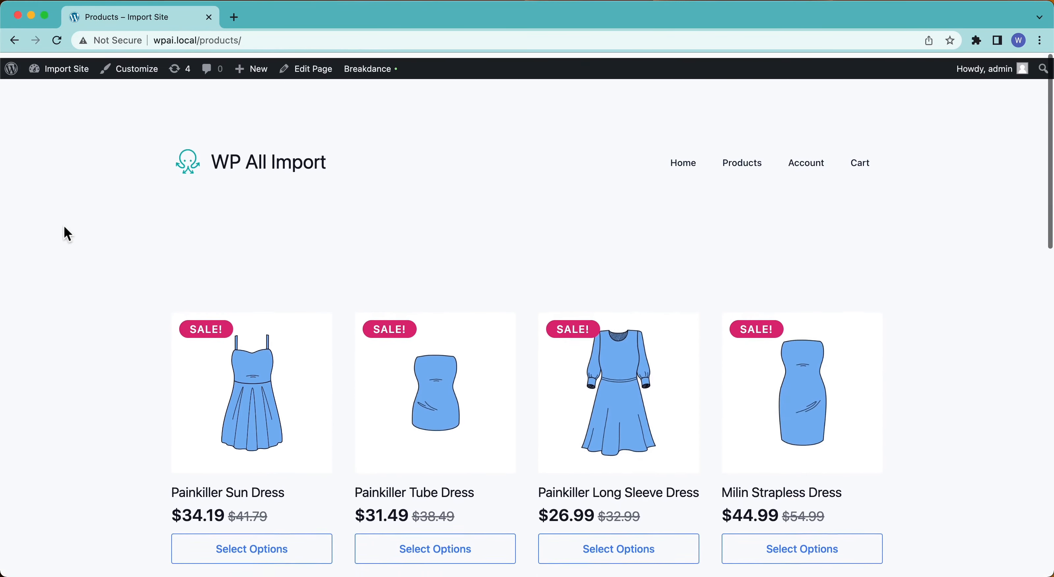